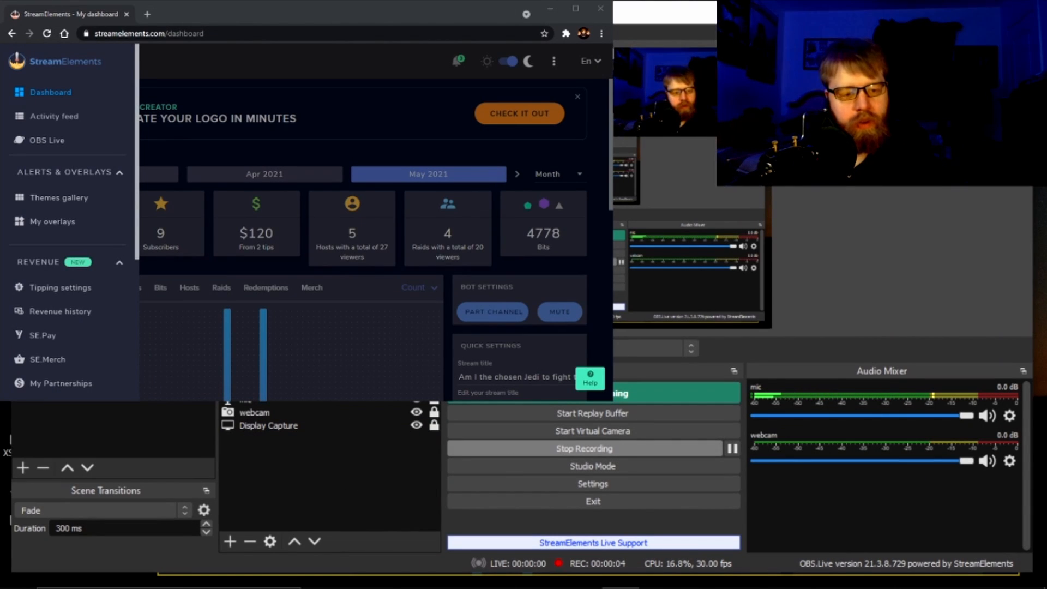
Step: Switch to the StreamElements dashboard in Chrome, open the OBS Live page and look over its feature overview and download offer
key(alt+Tab)
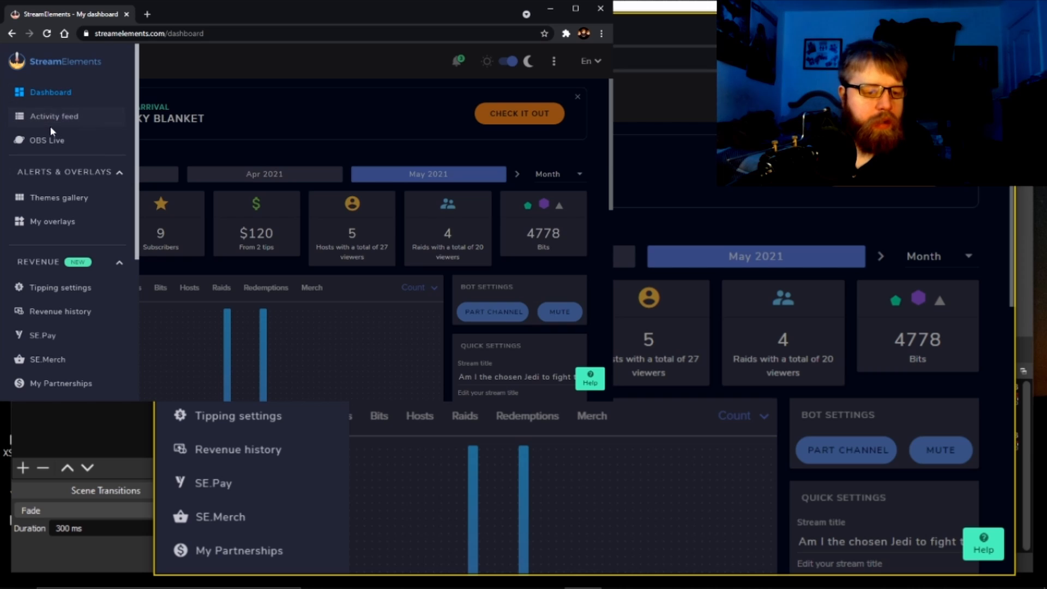
click(40, 145)
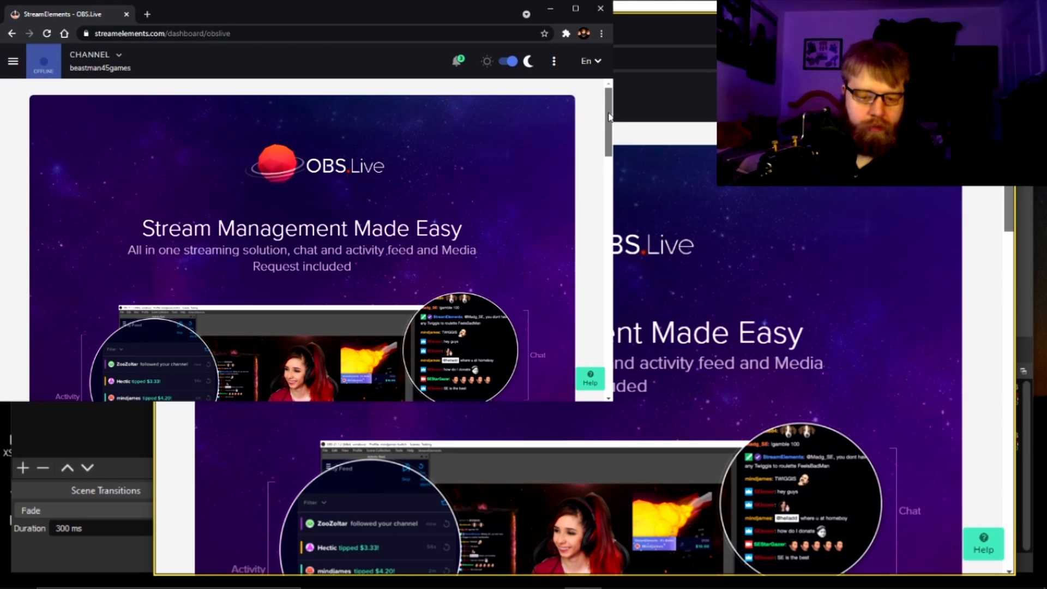
drag(607, 117, 607, 147)
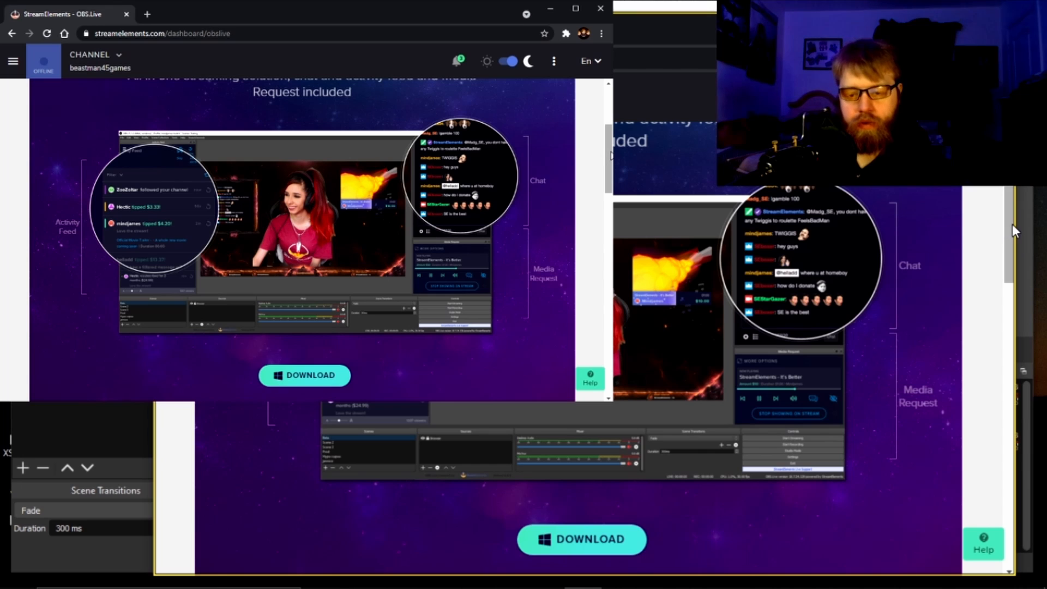
drag(1012, 224, 1007, 202)
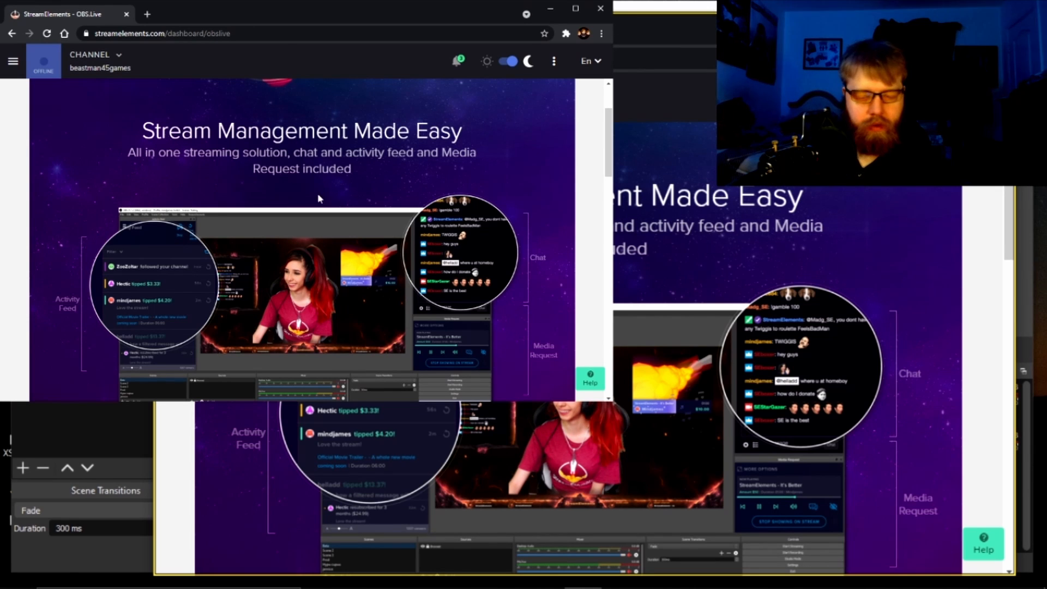
drag(609, 138, 609, 120)
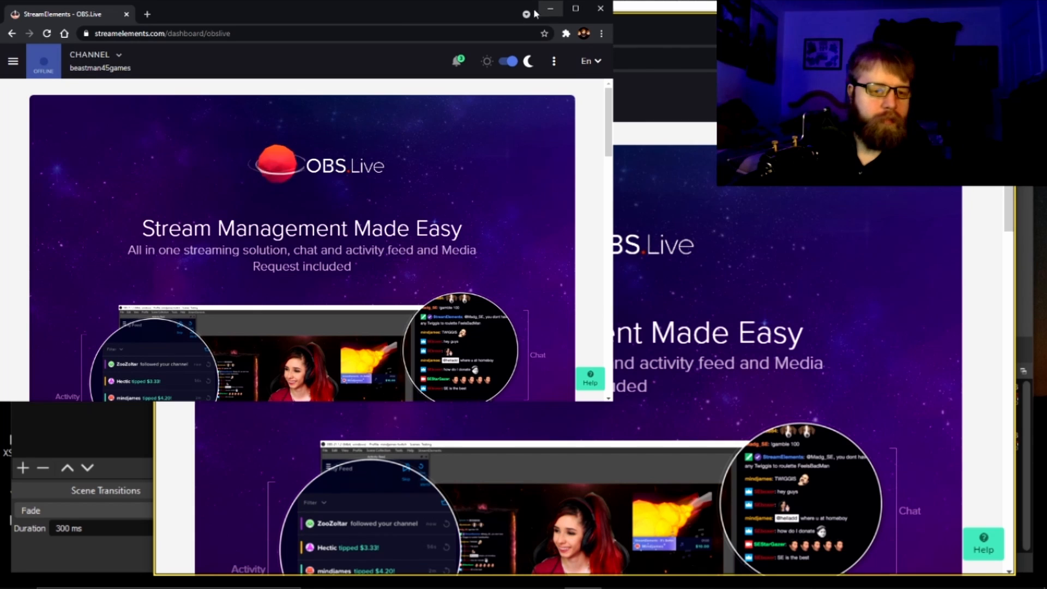
Step: Open the StreamElements themes gallery and preview the in-game, talk, start and be-right-back scenes of the Justice League animated super theme
click(13, 62)
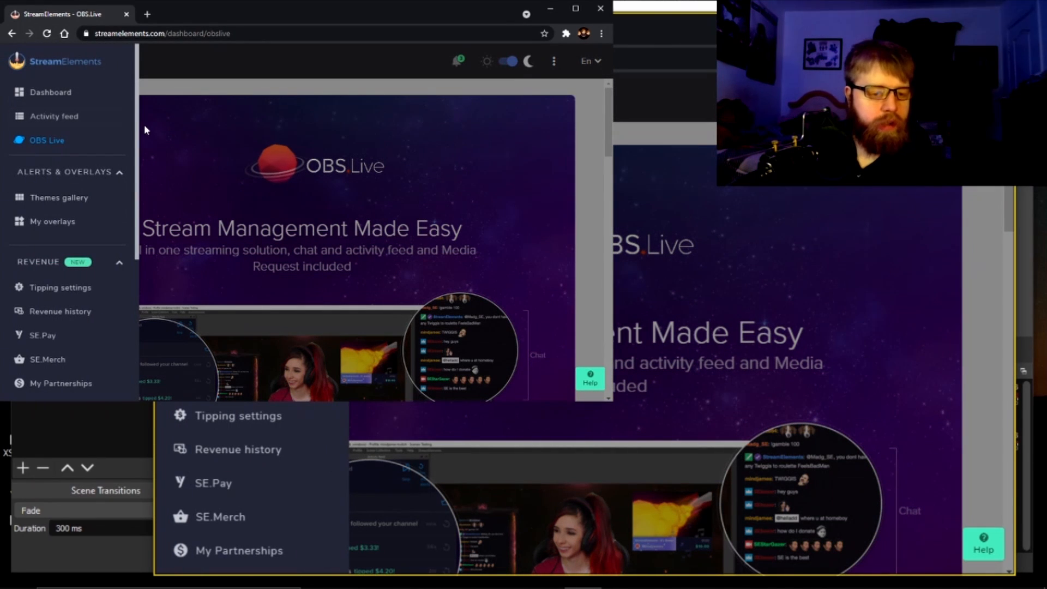
click(69, 205)
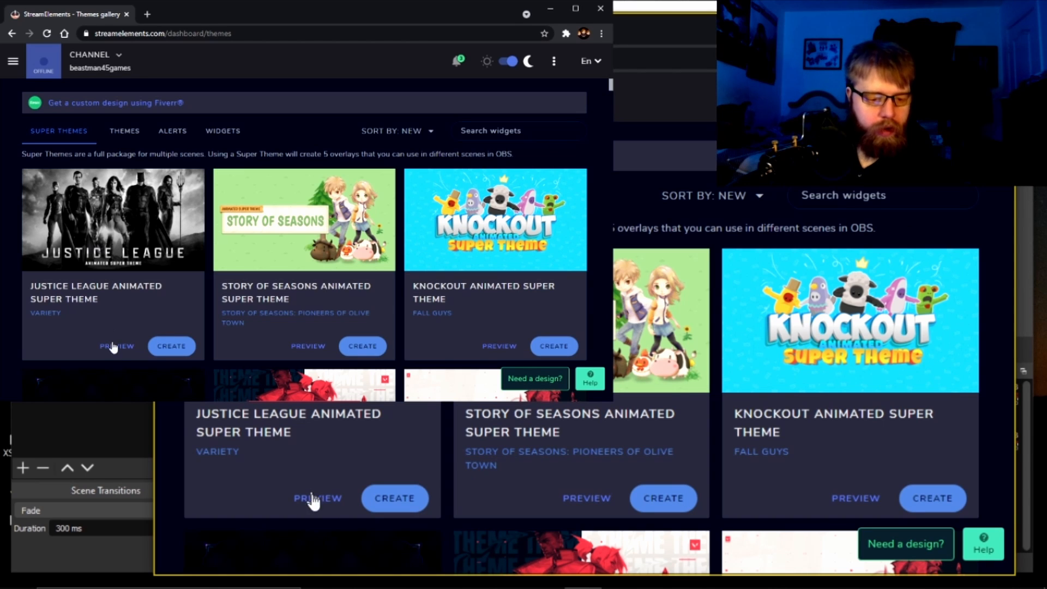
click(124, 347)
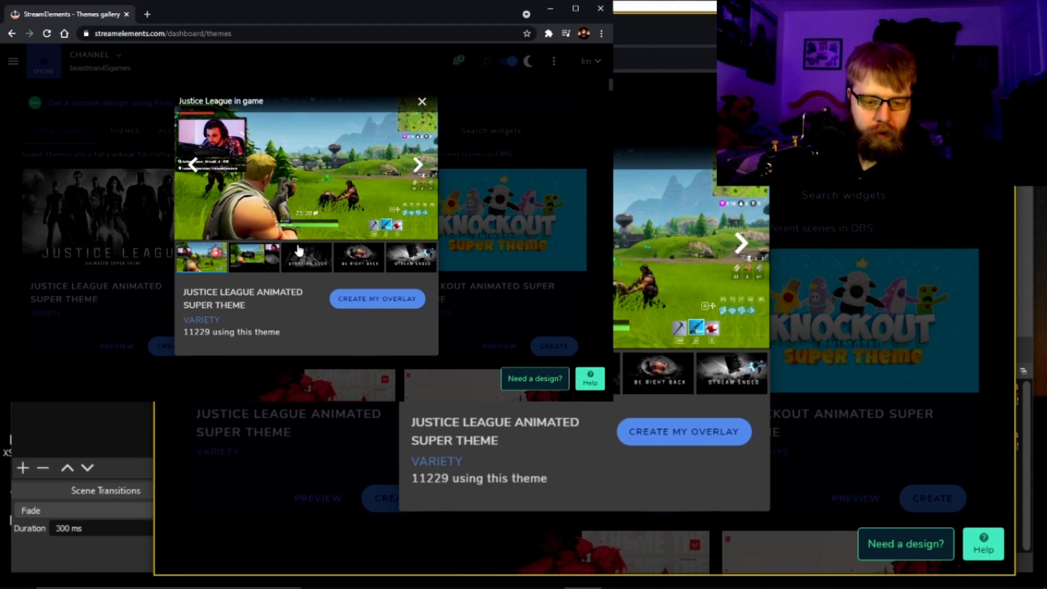
click(270, 265)
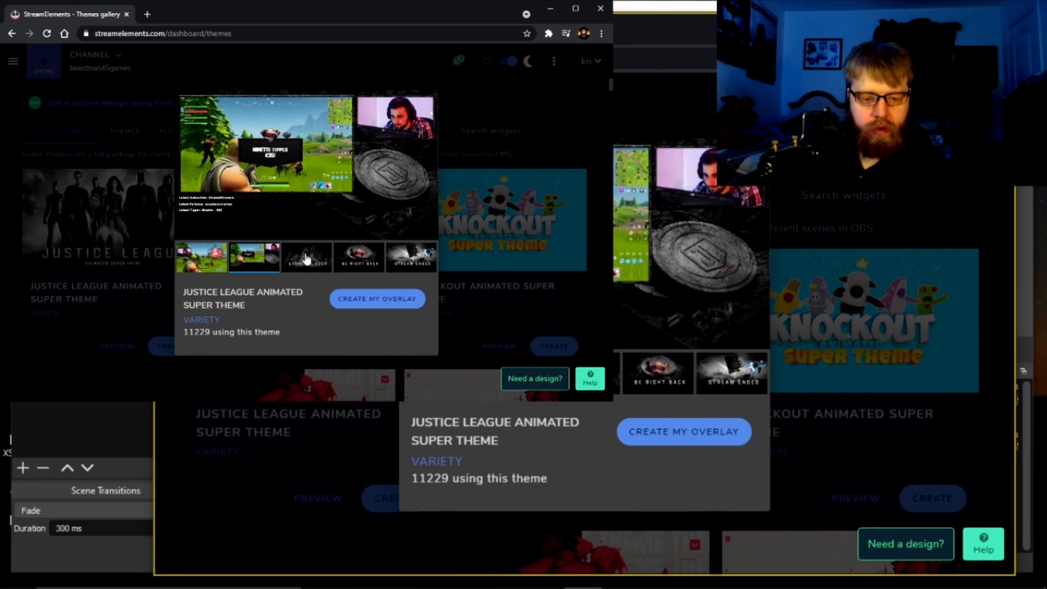
mouse_move(420, 162)
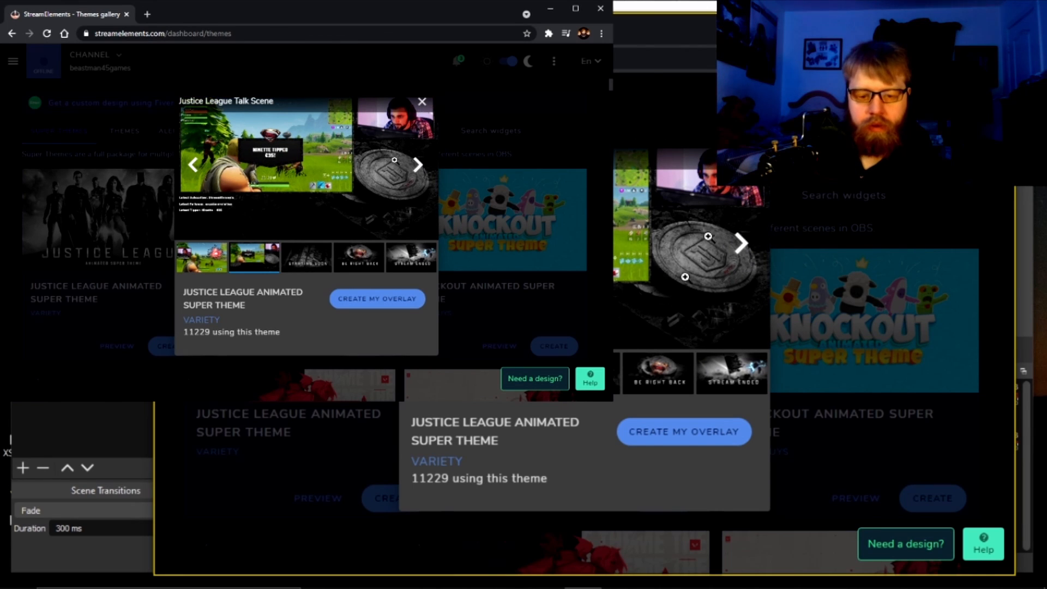
click(310, 267)
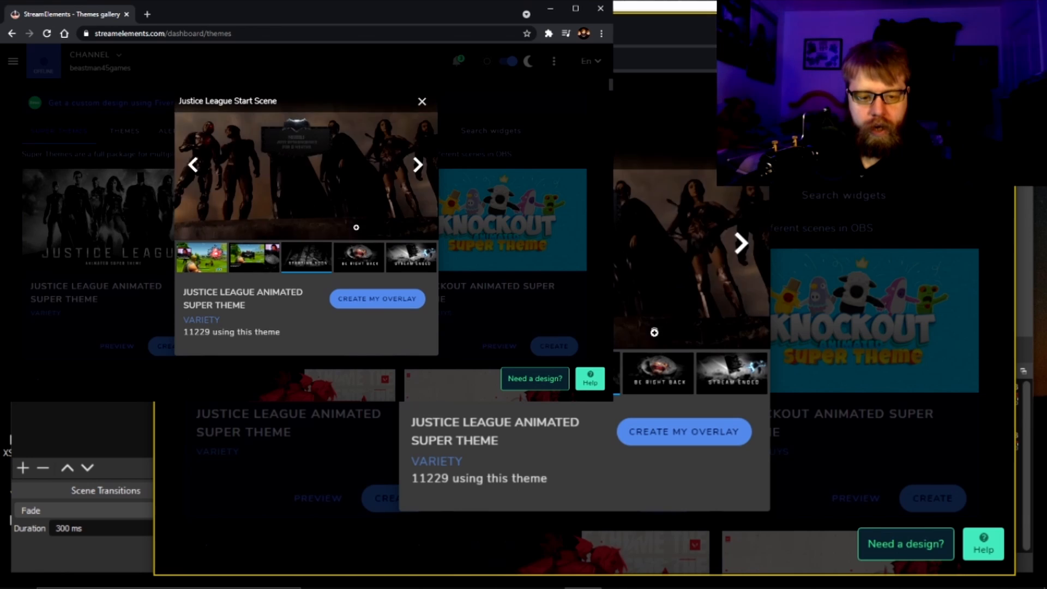
click(362, 256)
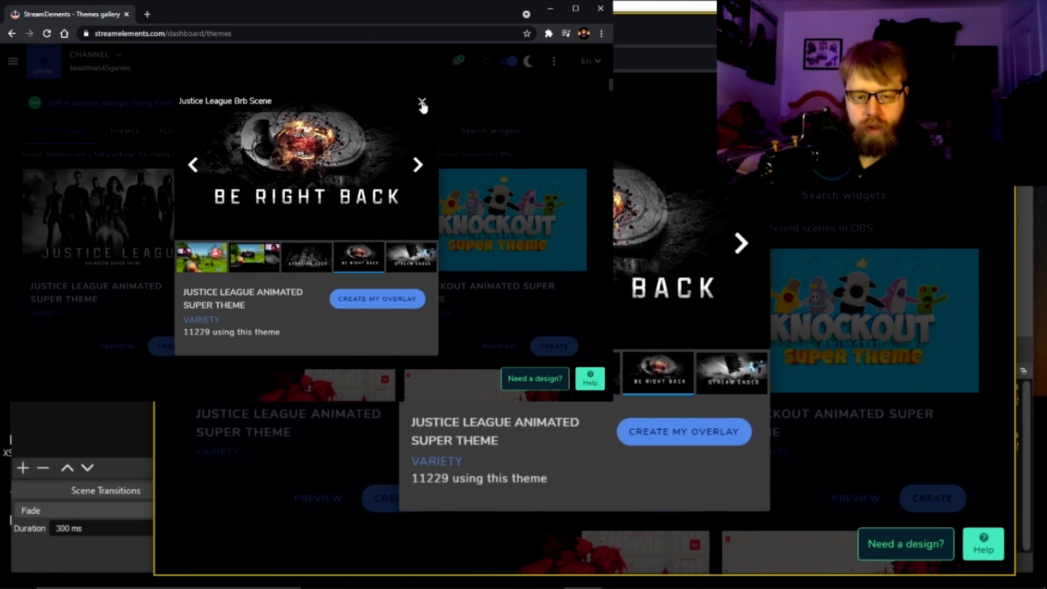
click(424, 104)
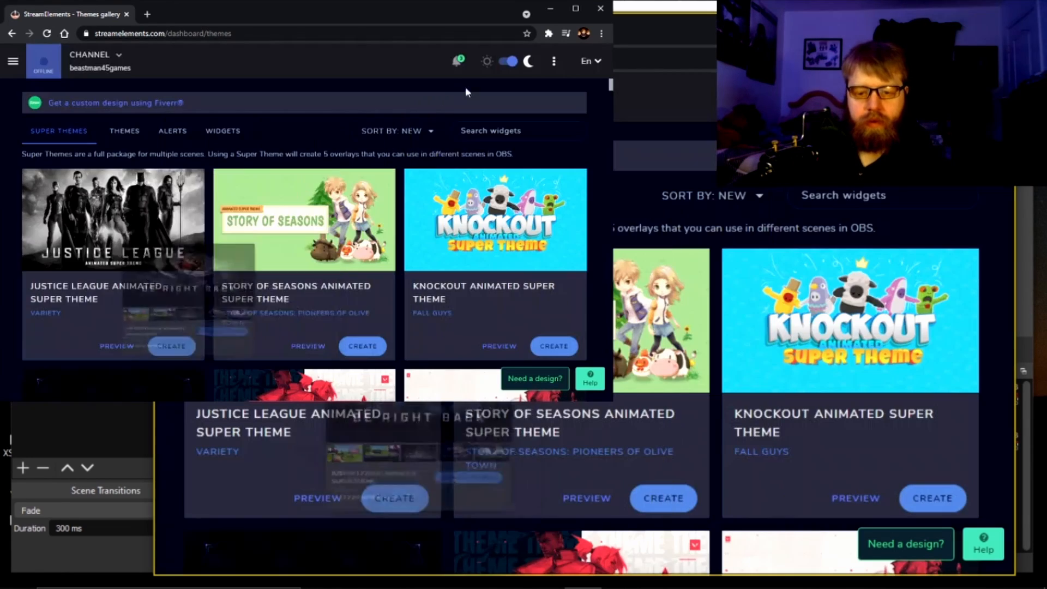
Step: Return to OBS and review the streaming output settings, including encoder, rate control and bitrate
click(547, 6)
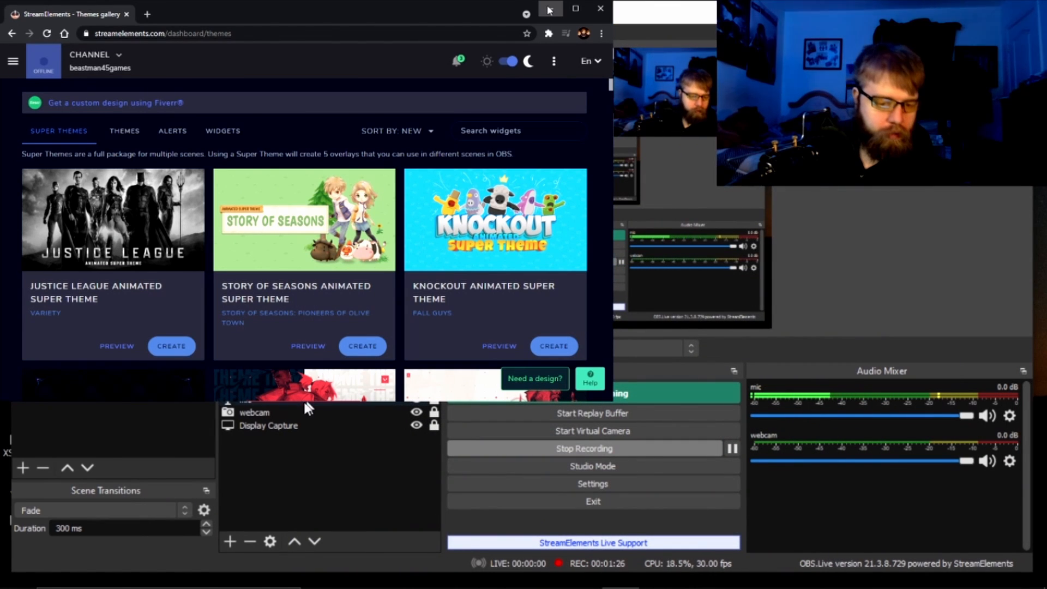
click(549, 8)
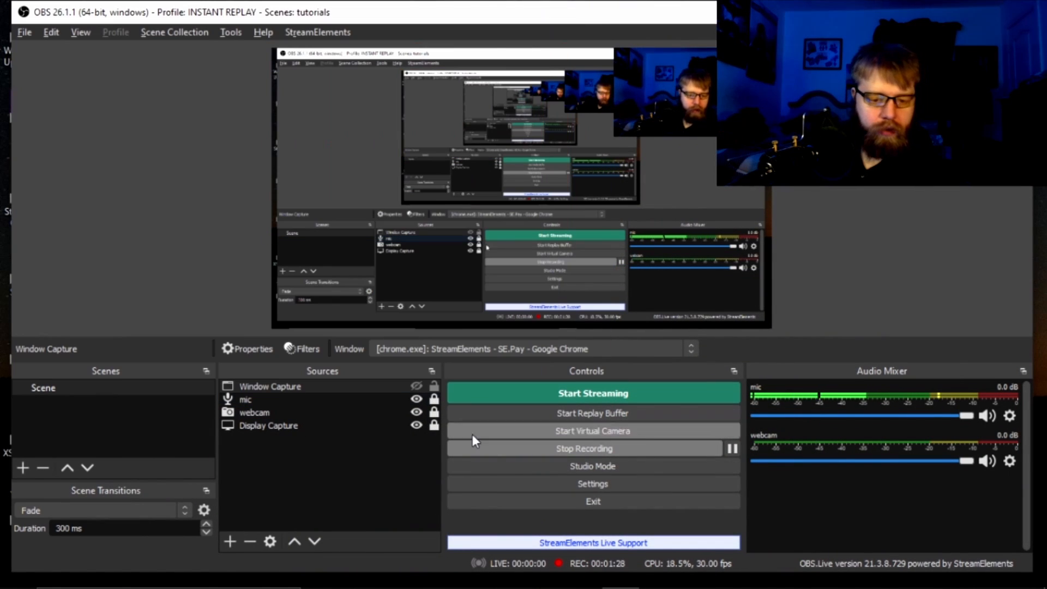
click(542, 485)
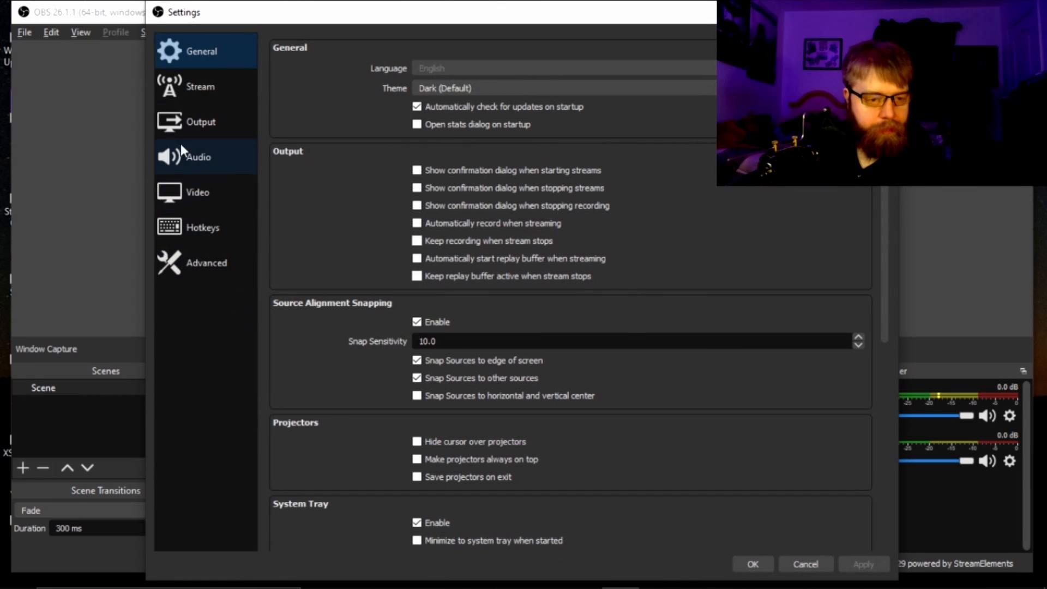
click(206, 191)
click(209, 130)
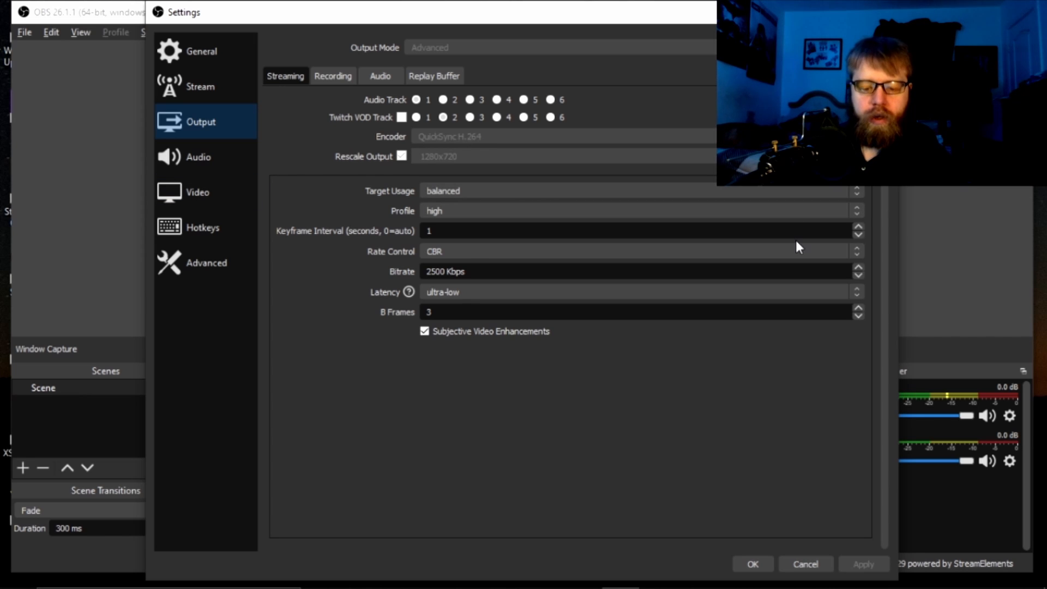
click(747, 567)
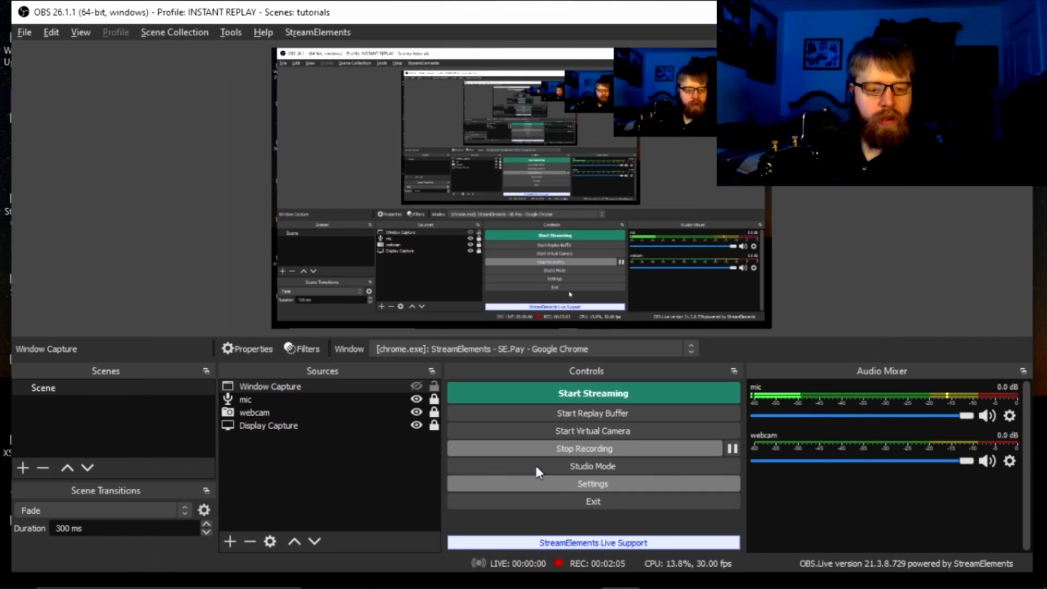
Step: Open the properties of the Window Capture source
click(174, 211)
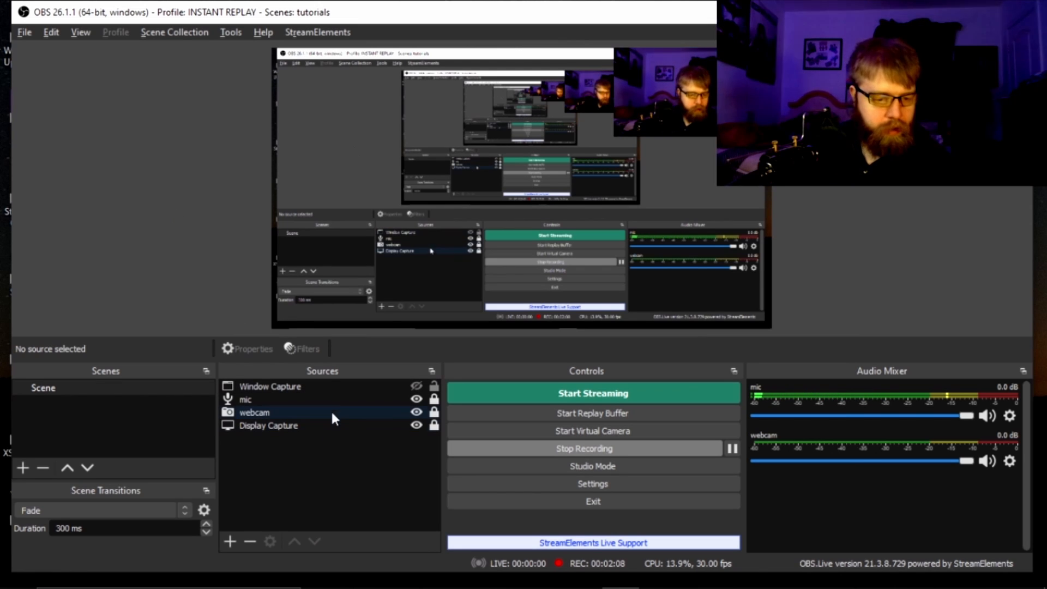
click(337, 385)
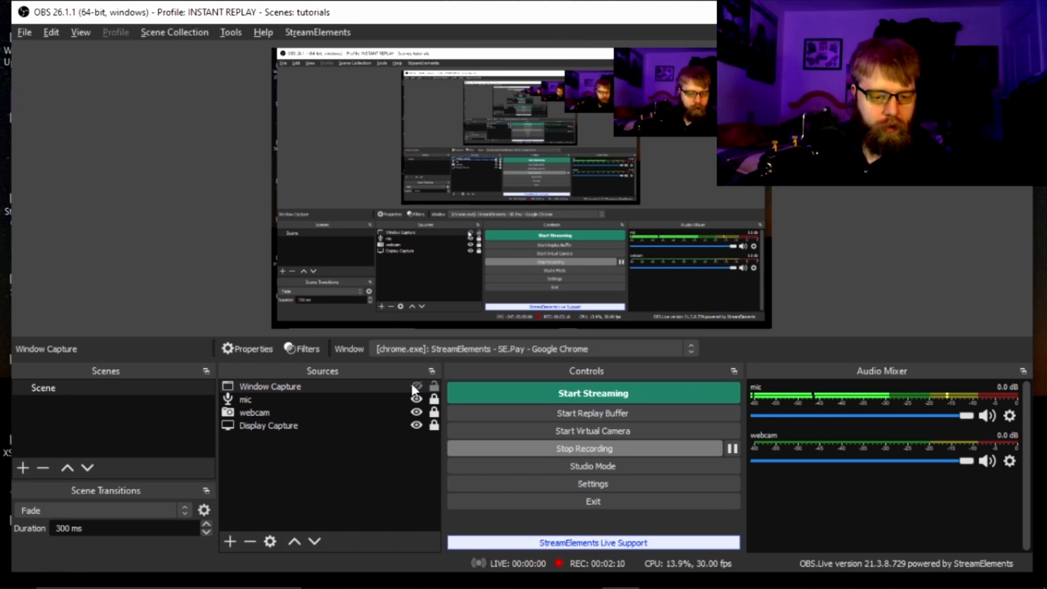
right_click(390, 387)
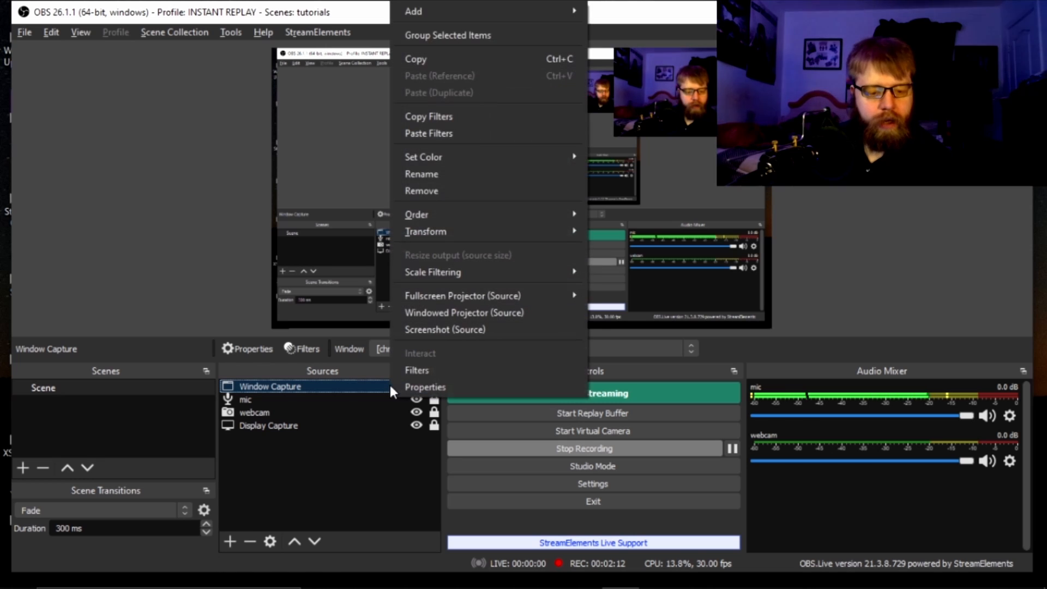
click(421, 388)
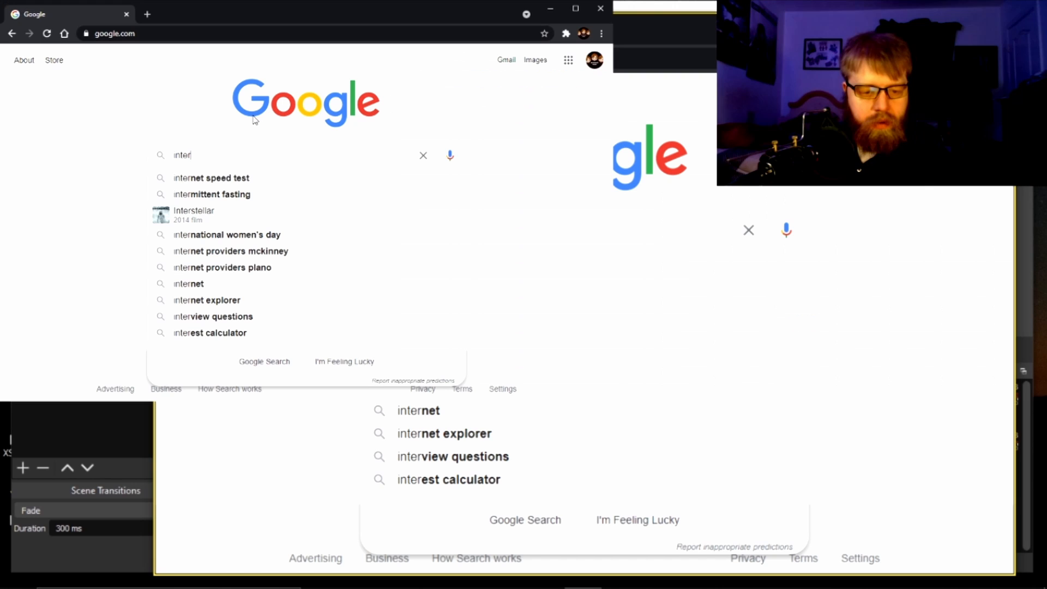
Step: Search Google for "internet speed test" in Chrome and run the speed test to measure download and upload speeds
key(Down)
key(Return)
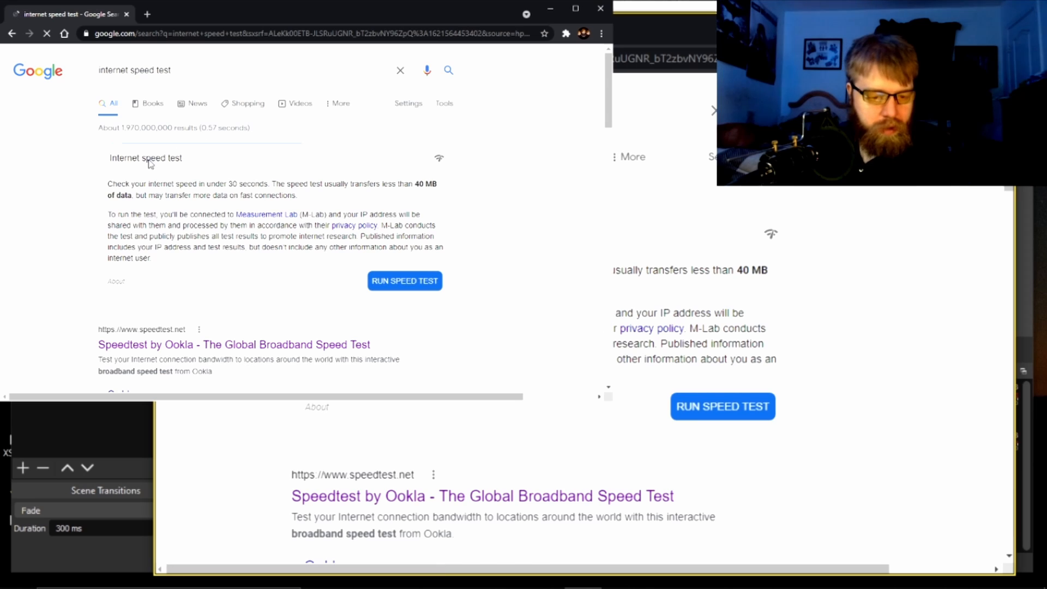
click(396, 285)
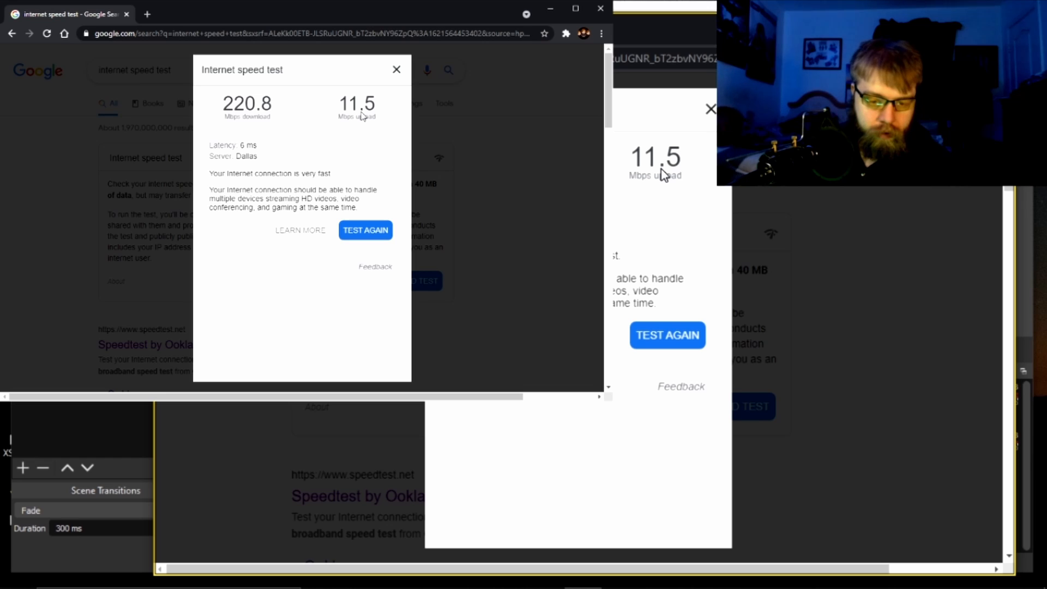
click(396, 71)
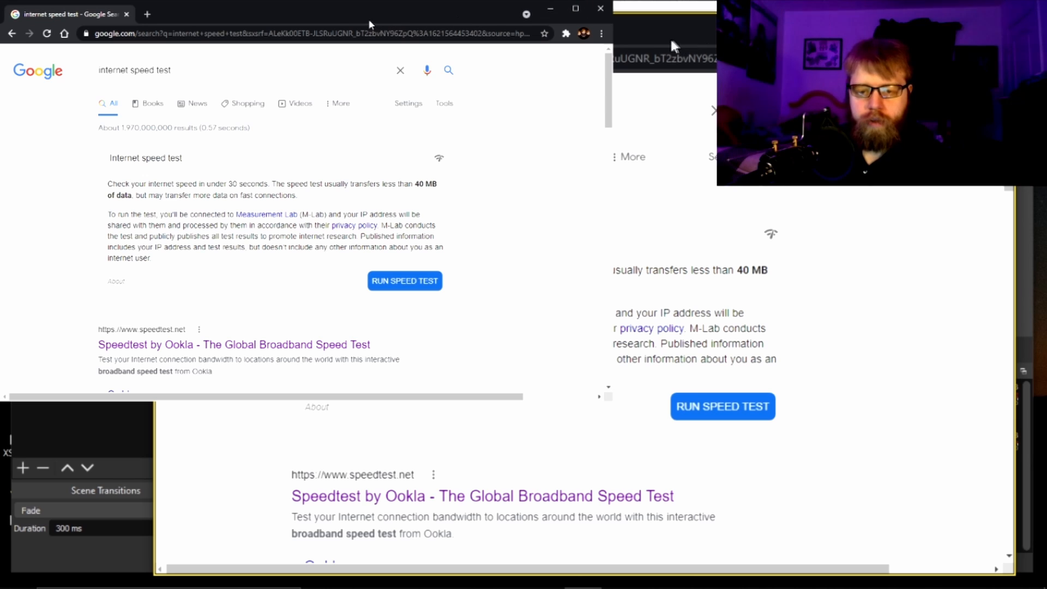
click(546, 11)
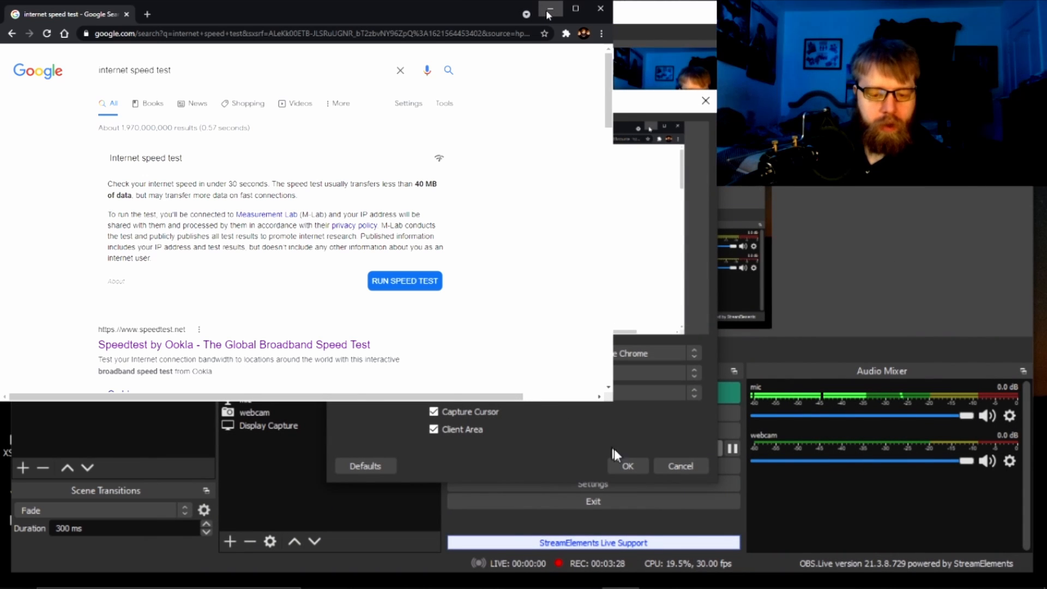
Step: Accept the Window Capture properties in OBS, and open and close the program settings without changes
click(633, 466)
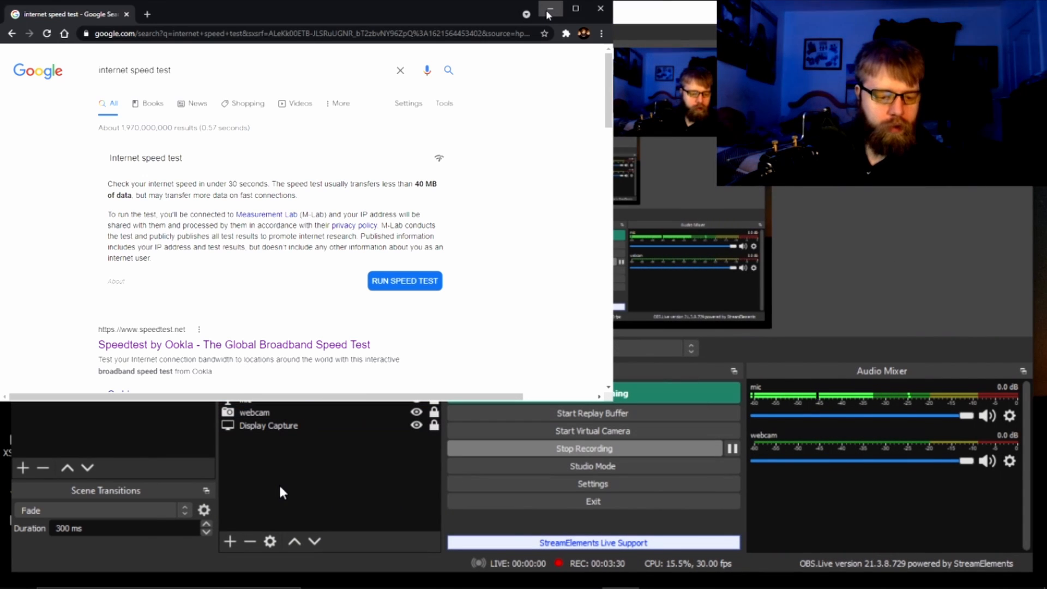
click(540, 485)
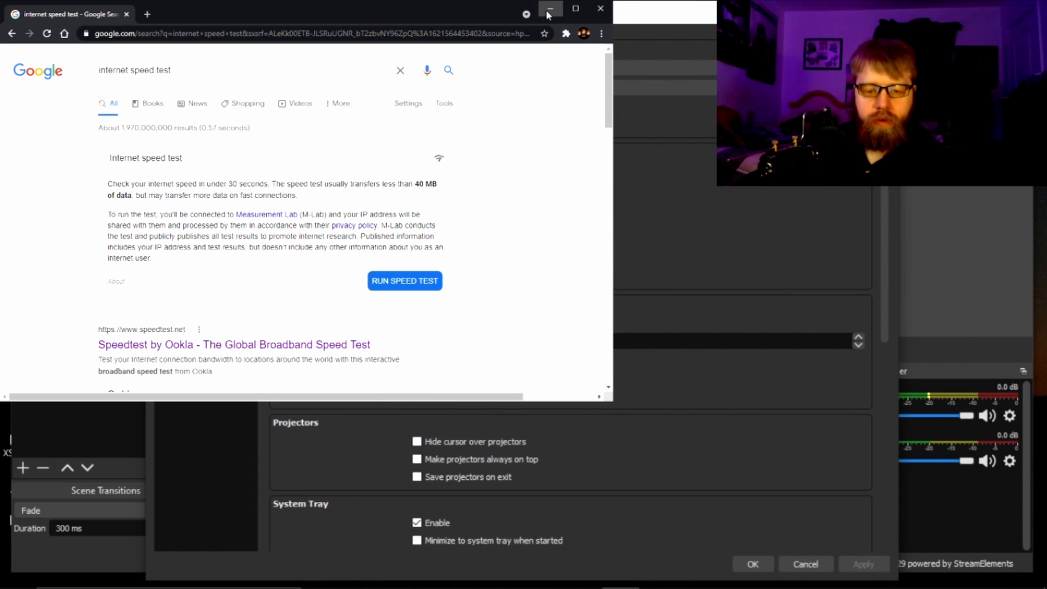
key(Escape)
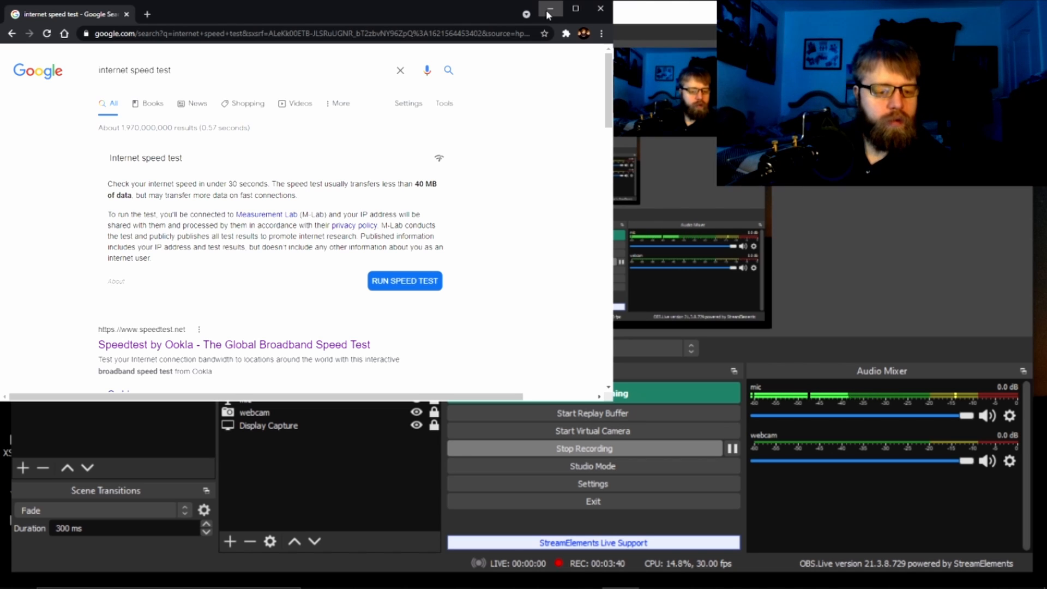
Step: Put the browser away and locate the Auto-Configuration Wizard among the OBS tools
click(549, 10)
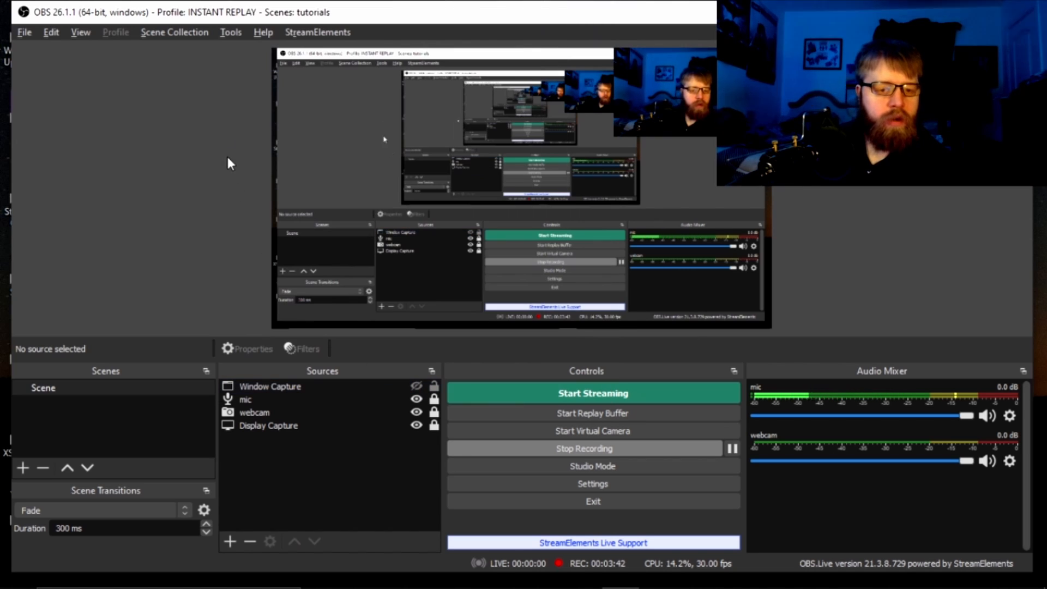
click(231, 32)
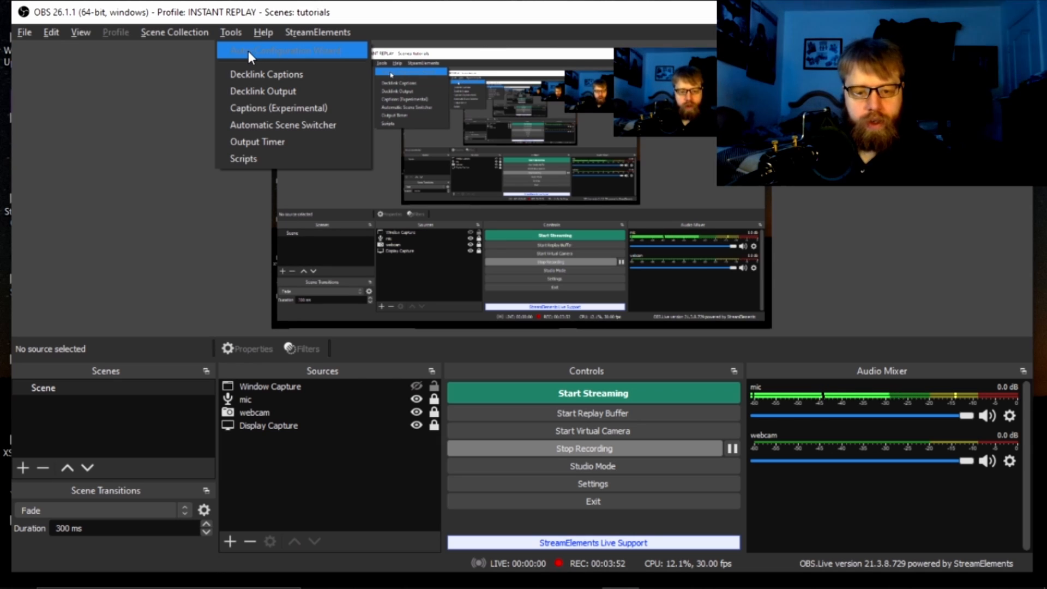
click(191, 67)
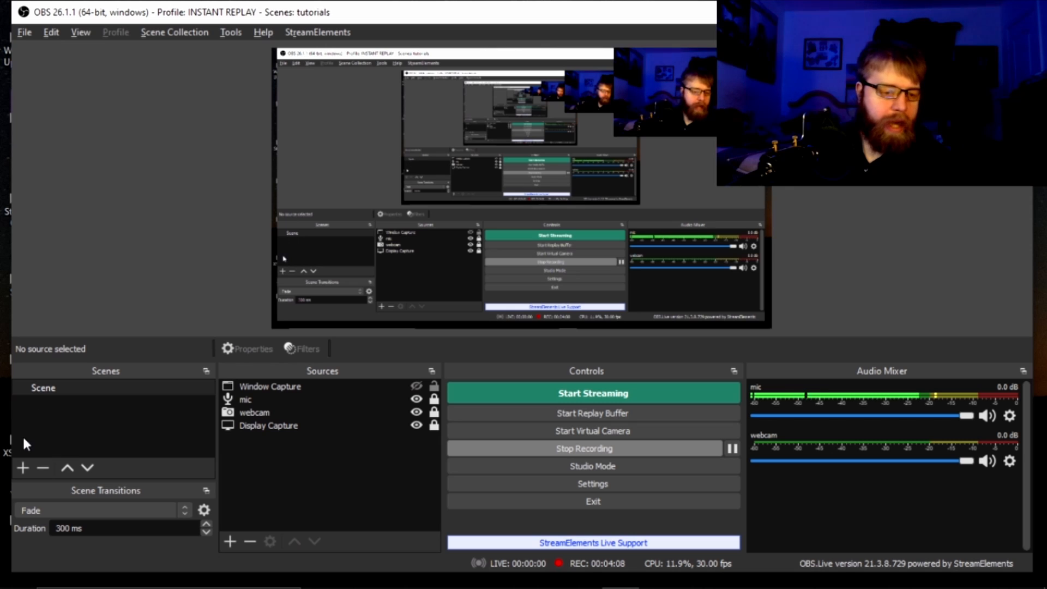
Step: Add a new scene named "starting soon"
click(25, 466)
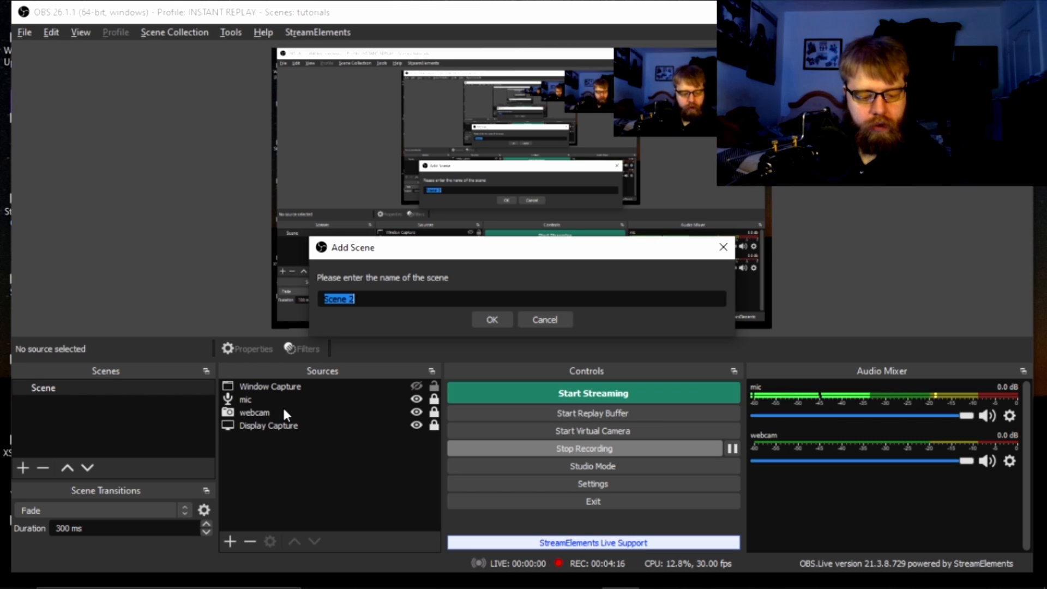
text(starting soon)
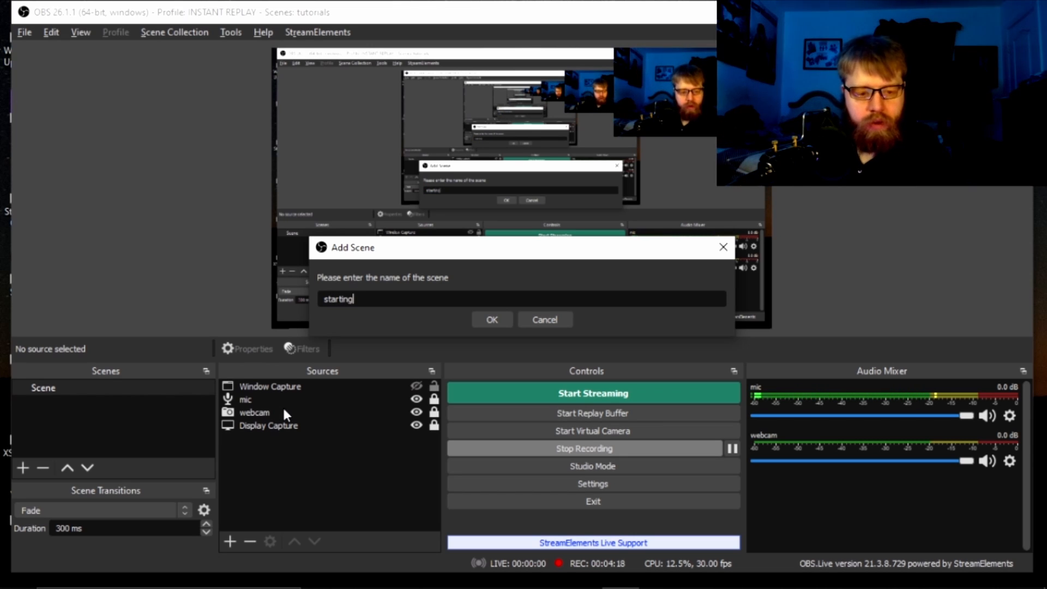
key(Return)
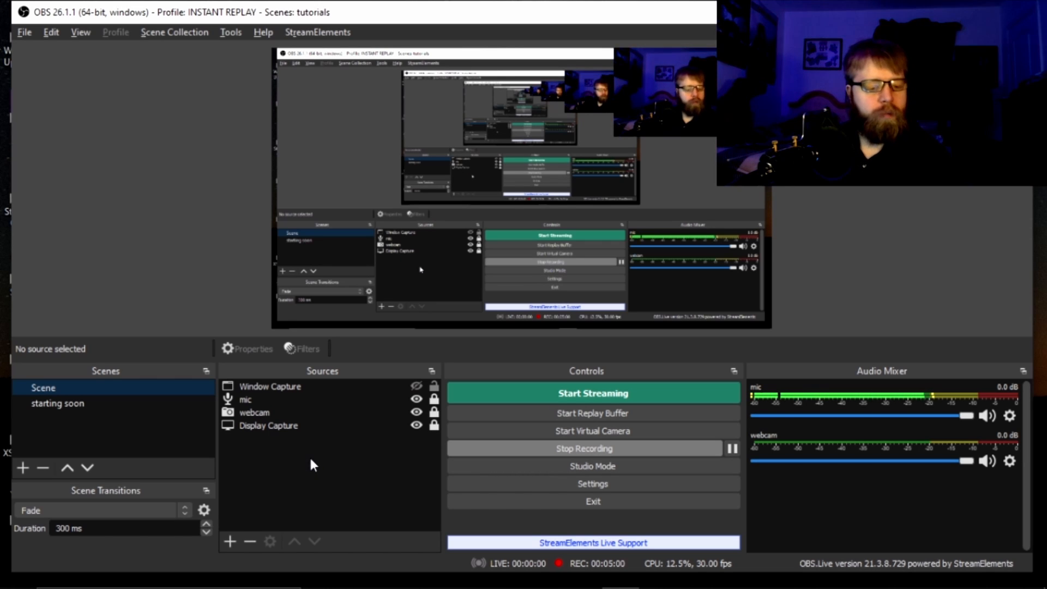
Step: Make the Window Capture source visible, open the StreamElements dashboard in Chrome, and minimize the browser
click(416, 386)
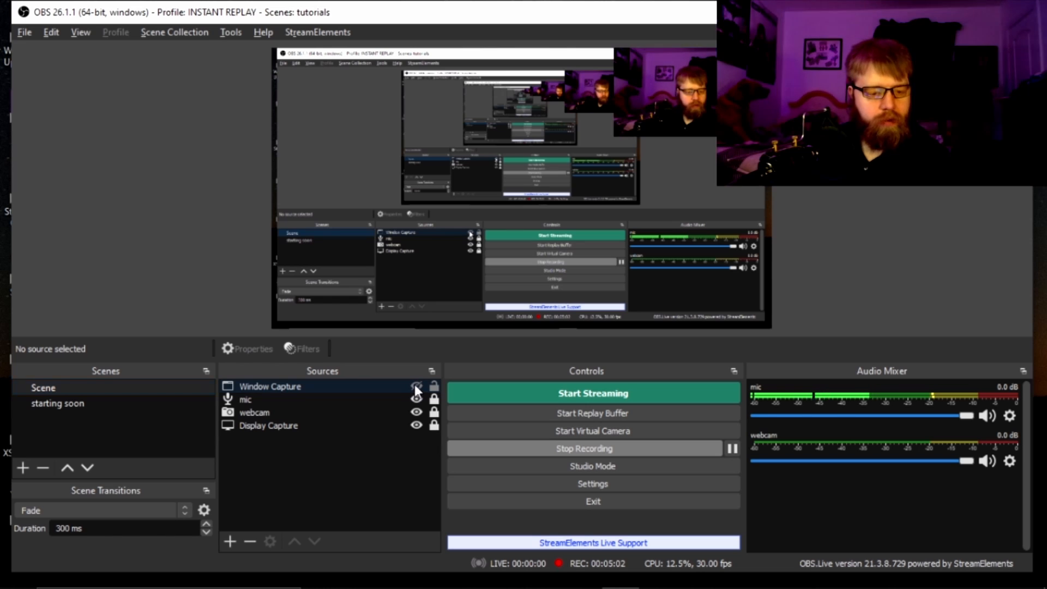
click(354, 389)
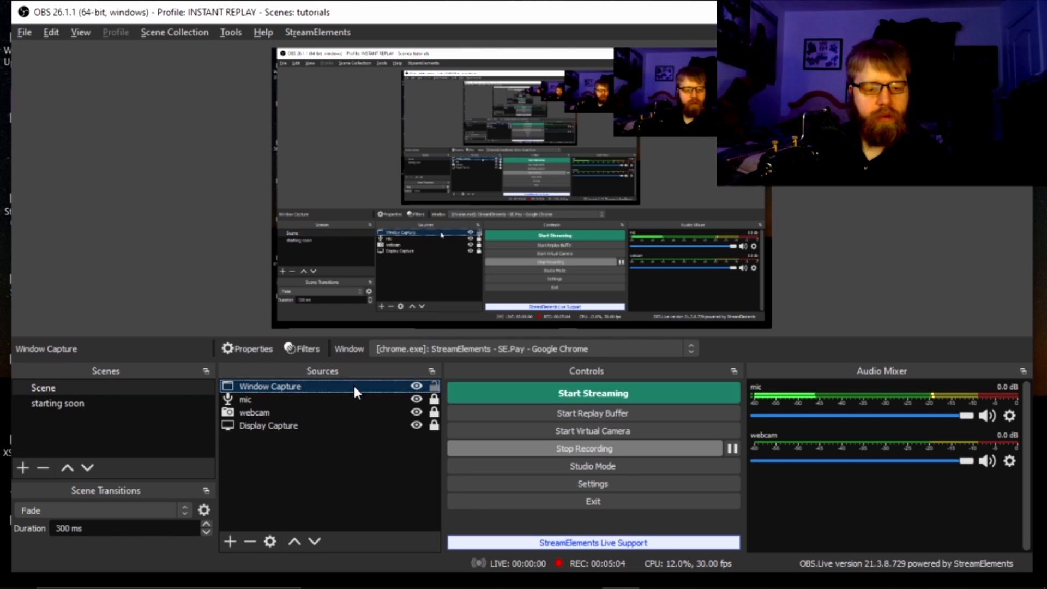
key(alt+Tab)
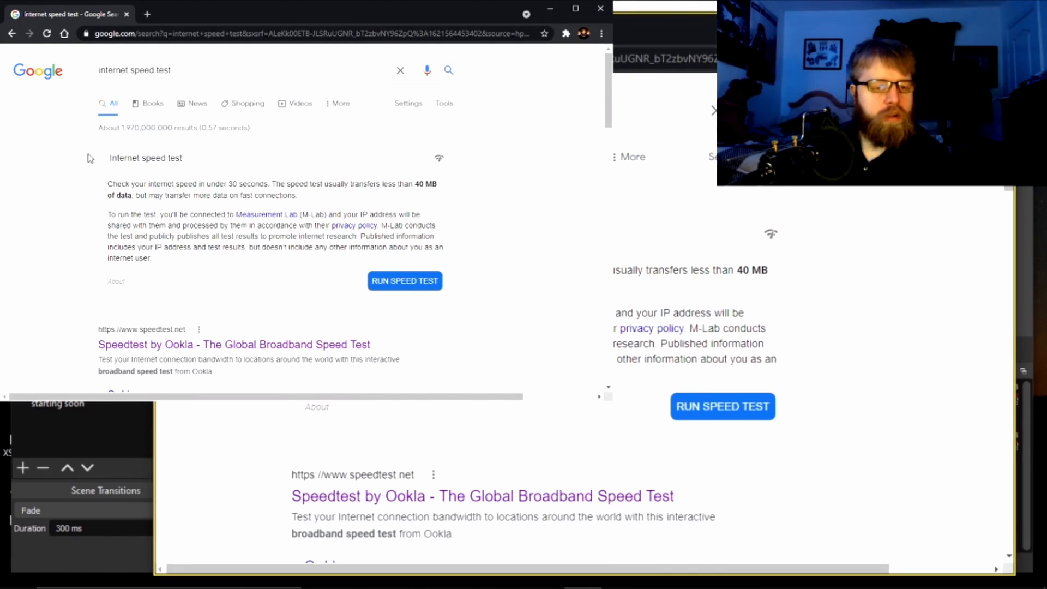
click(161, 34)
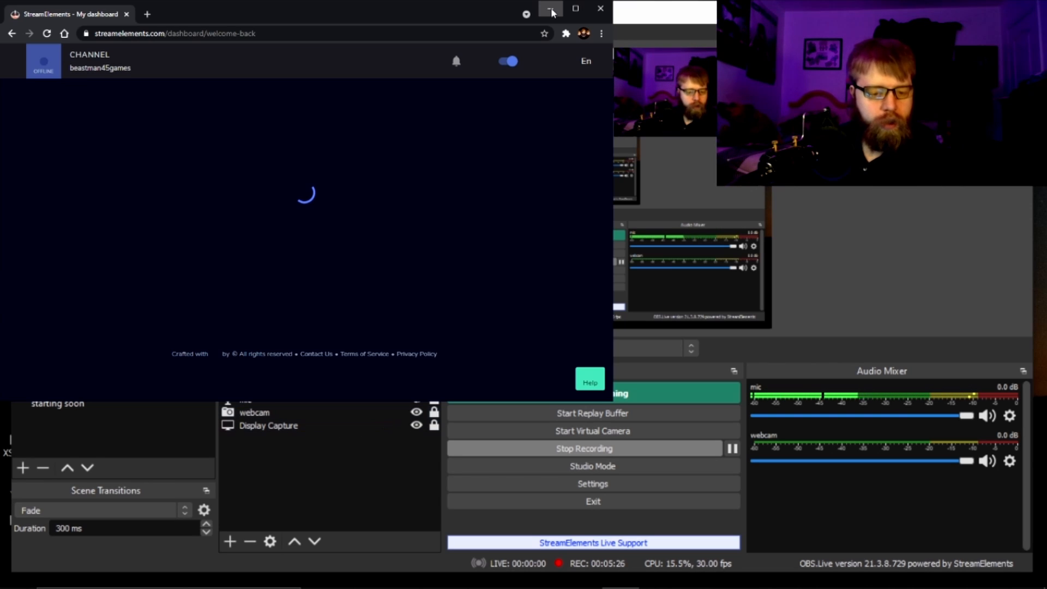
click(550, 8)
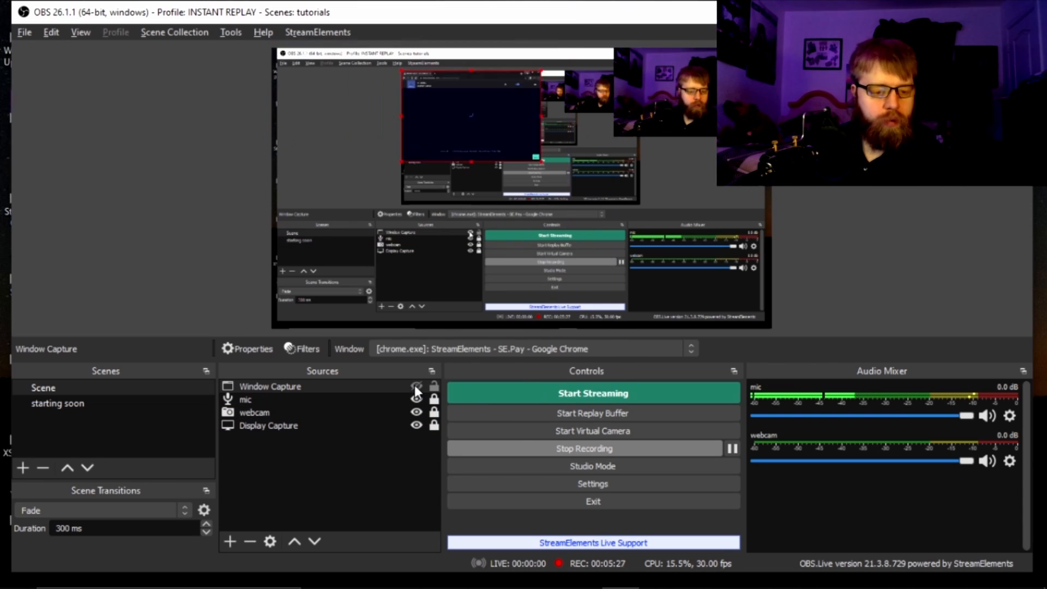
Step: Examine the Twitch service, server and bitrate recommendations in the Stream settings, and close the settings
click(573, 484)
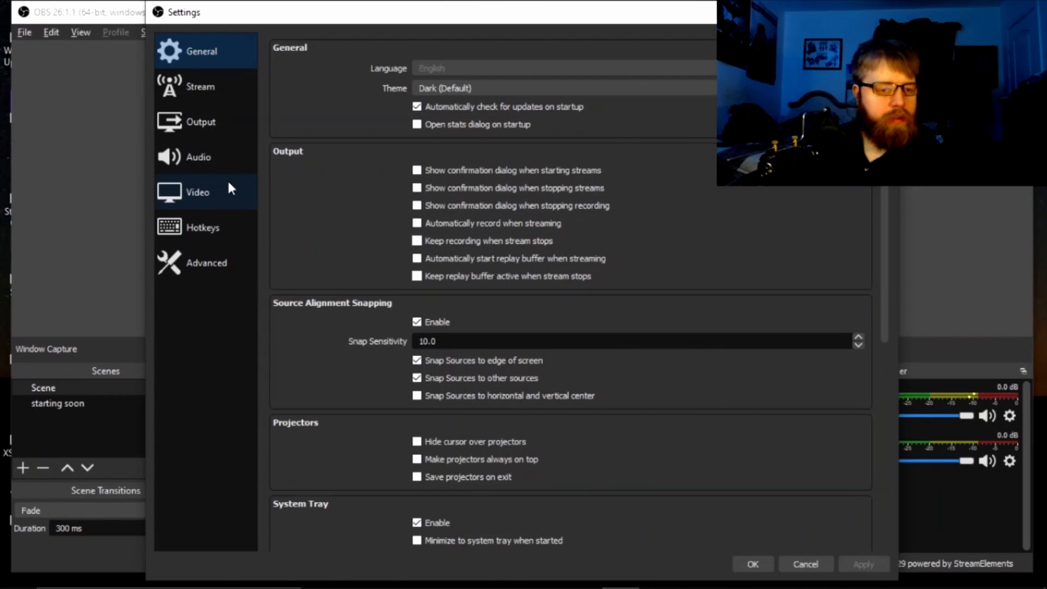
click(209, 89)
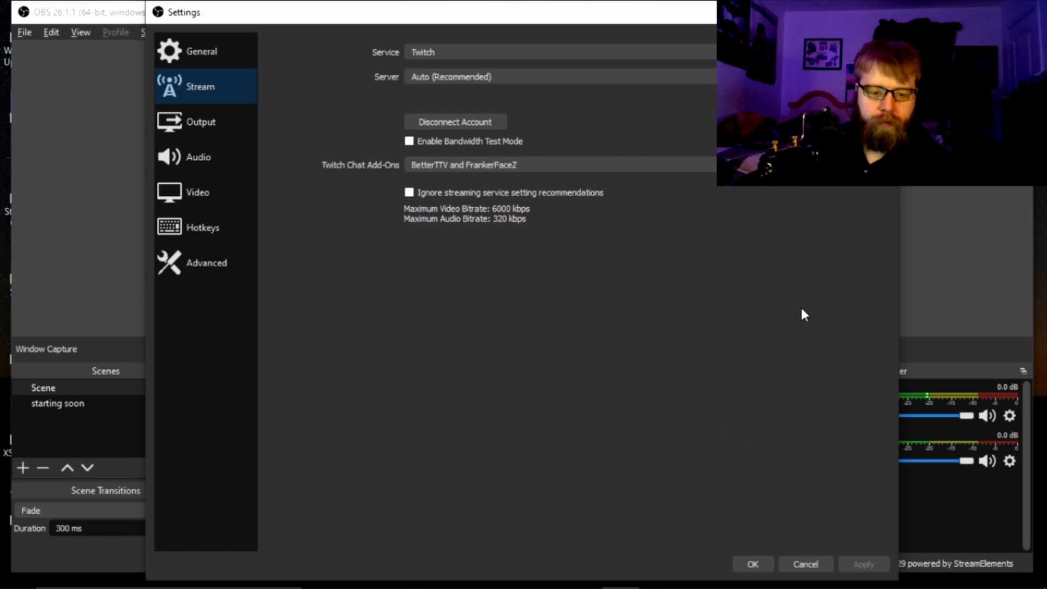
click(885, 12)
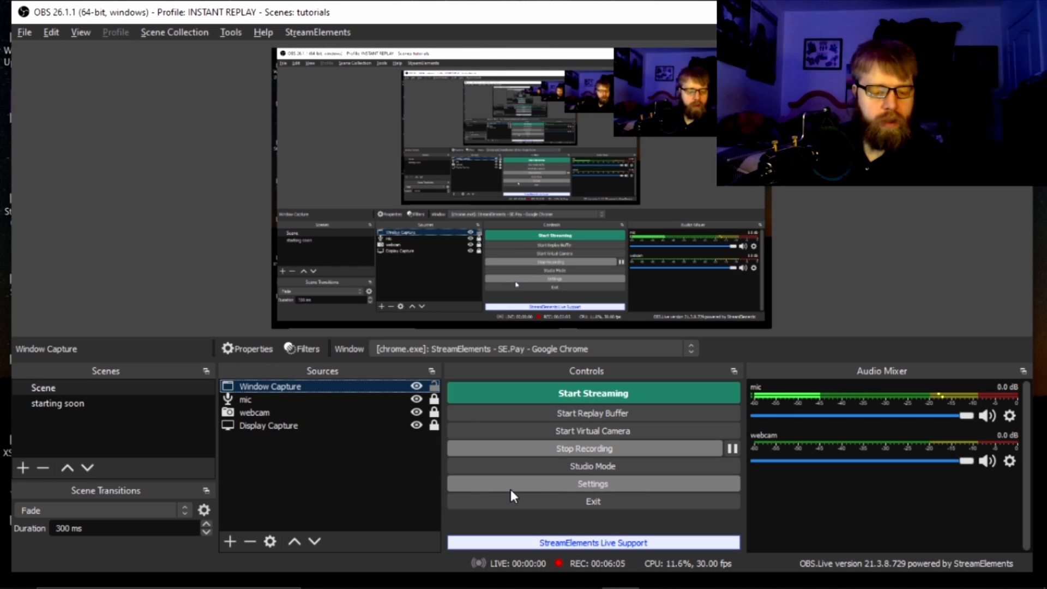
Step: Review the hotkey settings from the streaming controls down to the mic and webcam entries, and accept the settings without changes
click(510, 489)
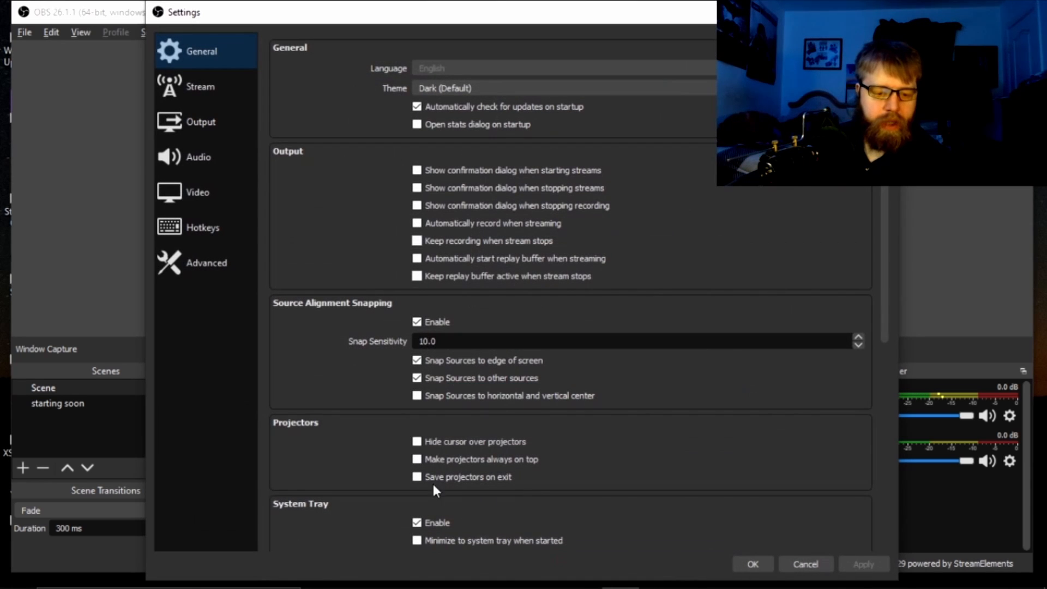
click(205, 227)
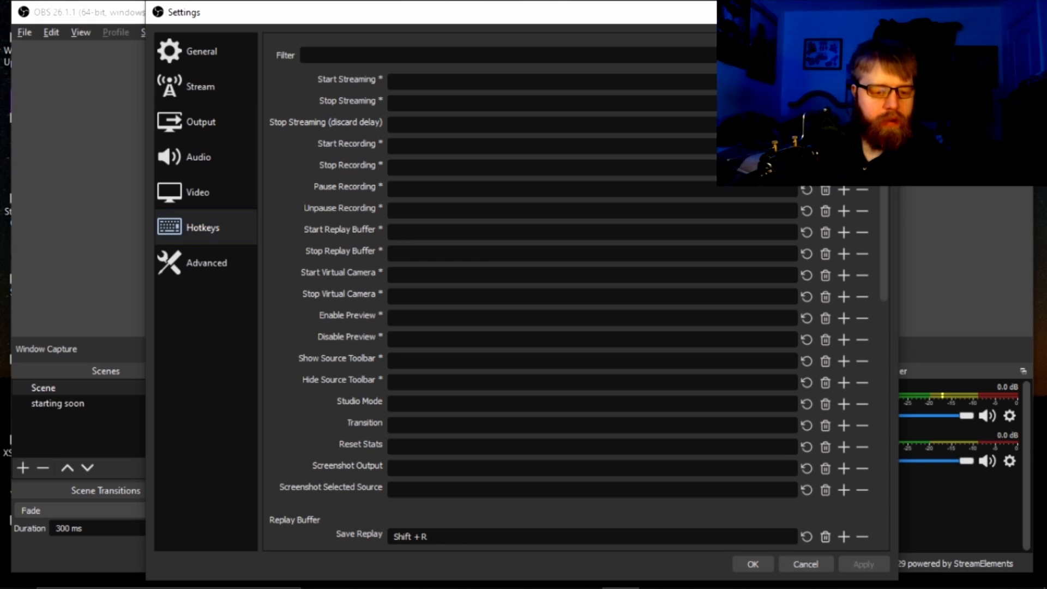
drag(884, 128, 900, 376)
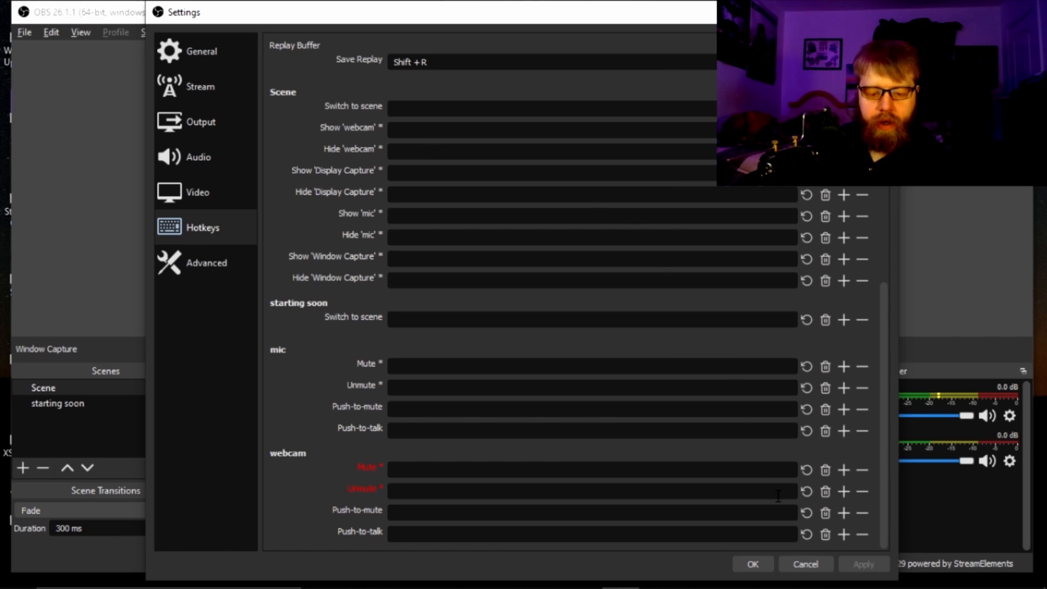
click(761, 564)
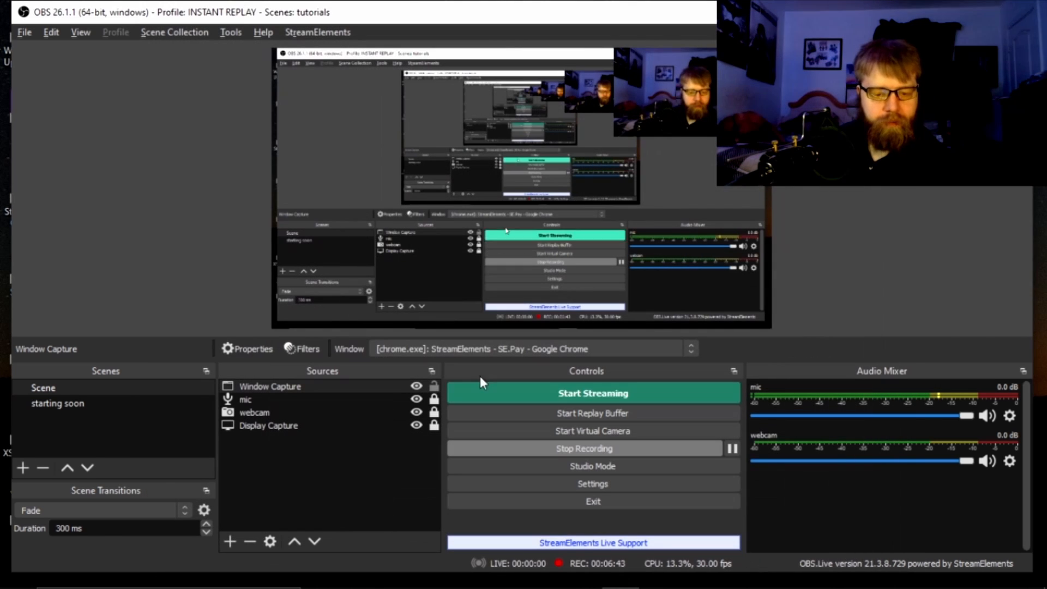
Step: Bring back the StreamElements dashboard in Chrome and open its navigation
click(326, 386)
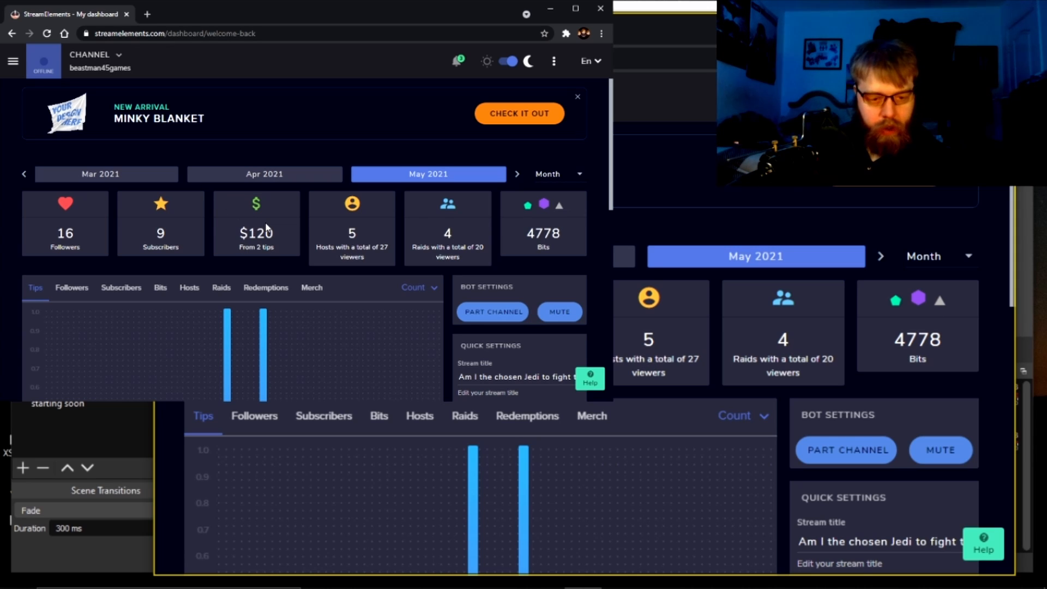
click(12, 62)
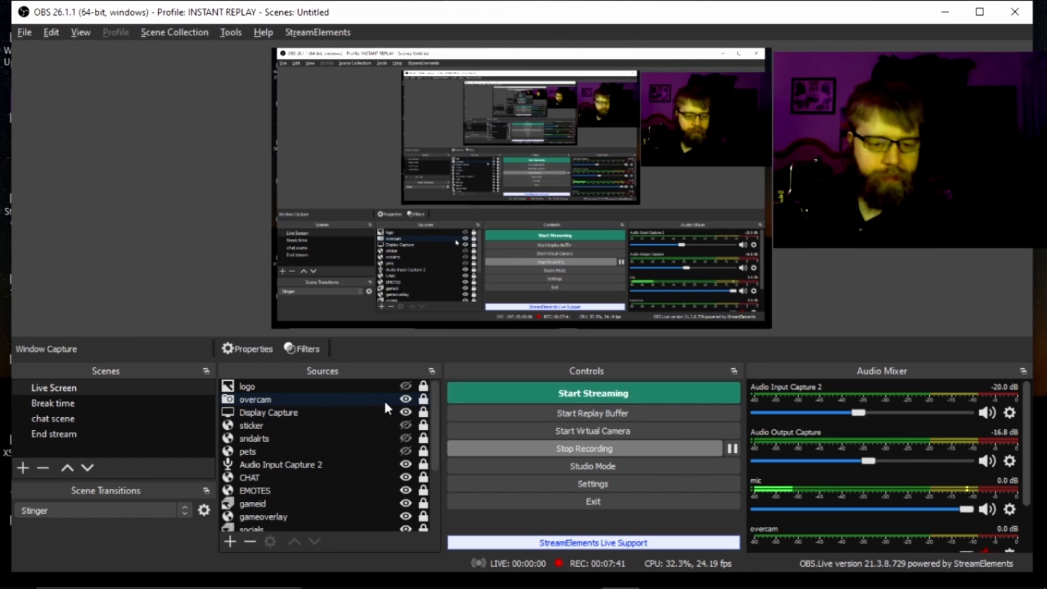
Step: Make the logo, sticker, sndalrts and pets sources visible in the Live Screen scene
click(405, 386)
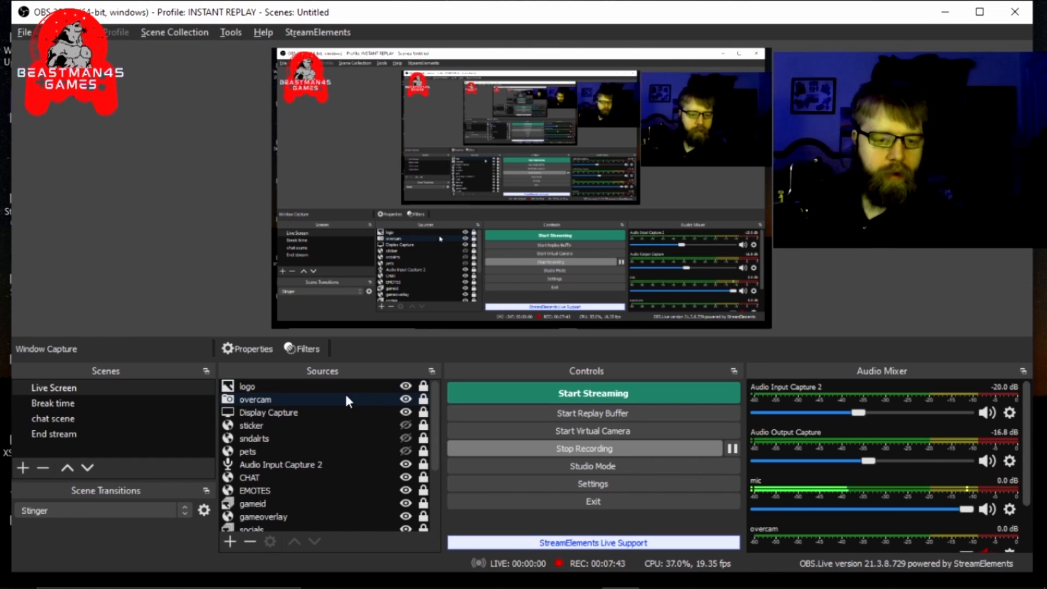
click(406, 425)
click(407, 438)
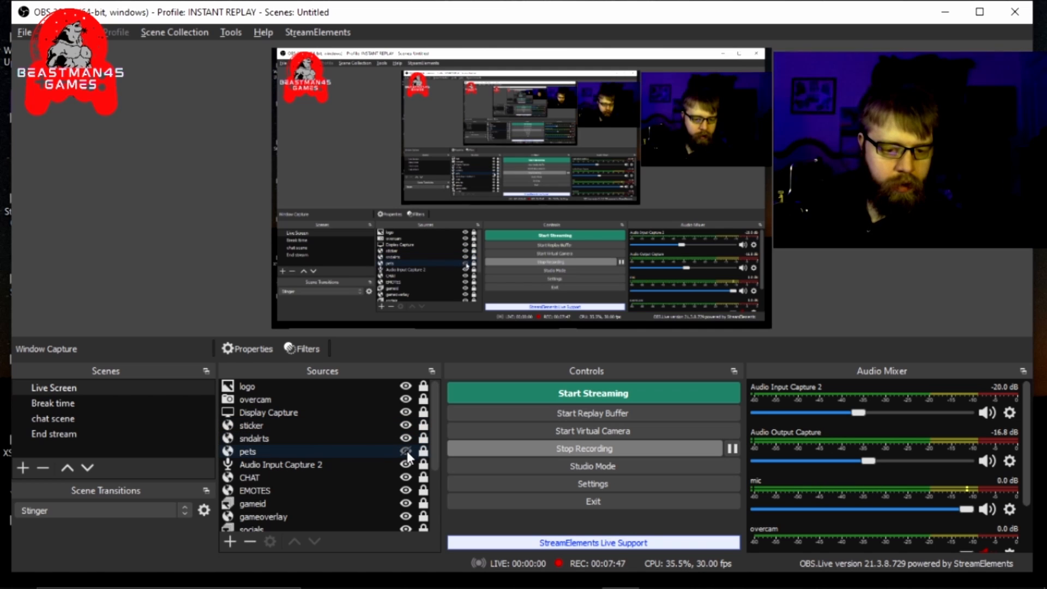
click(407, 451)
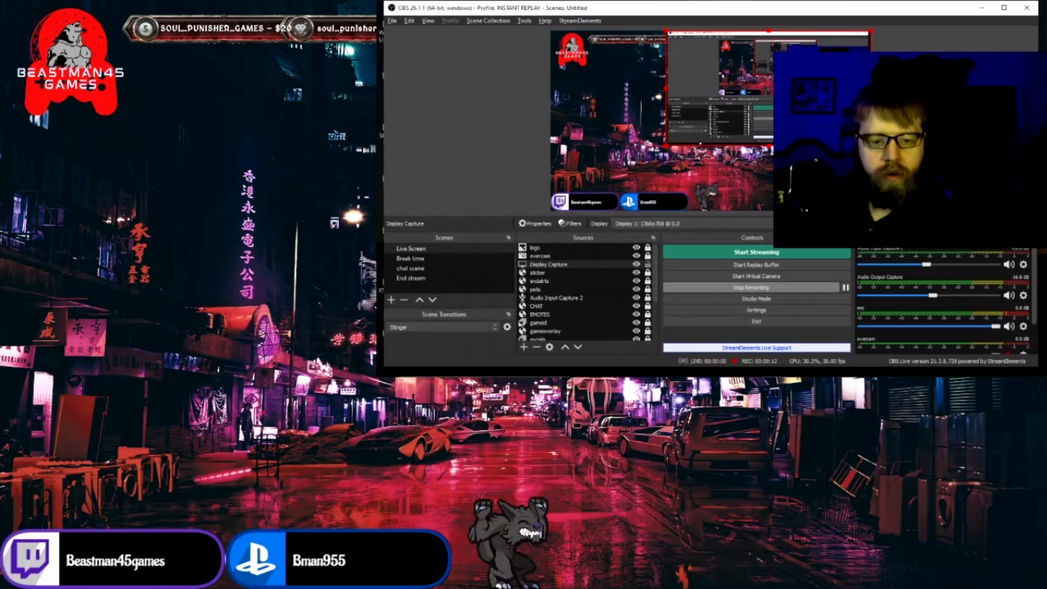
Step: Enlarge the Display Capture source slightly and move it away from the webcam to the left-centre of the Live Screen canvas
mouse_move(665, 147)
mouse_down()
mouse_move(628, 163)
mouse_move(649, 154)
mouse_up()
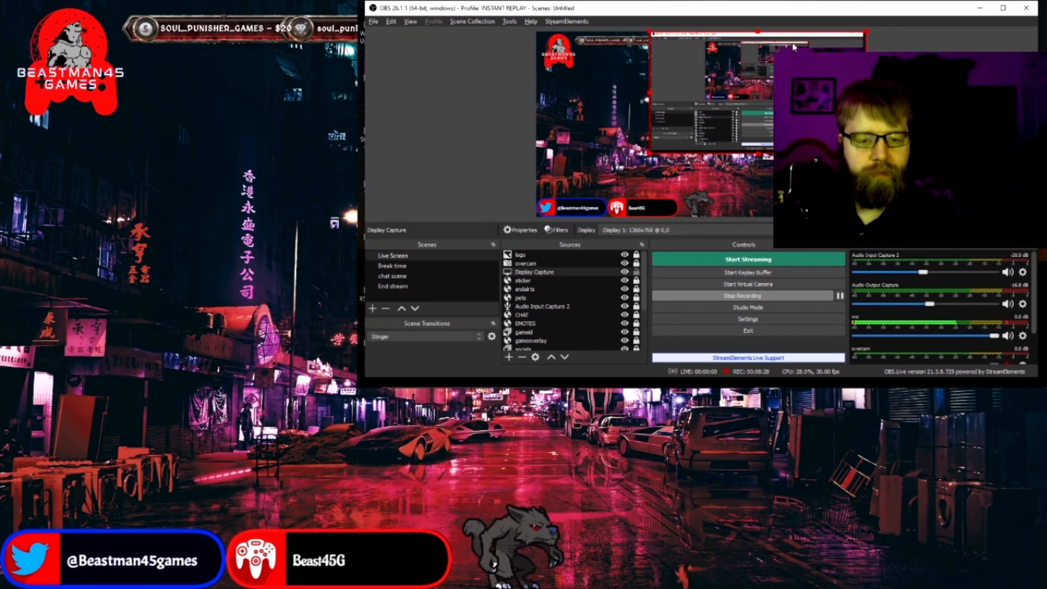
drag(784, 49, 464, 154)
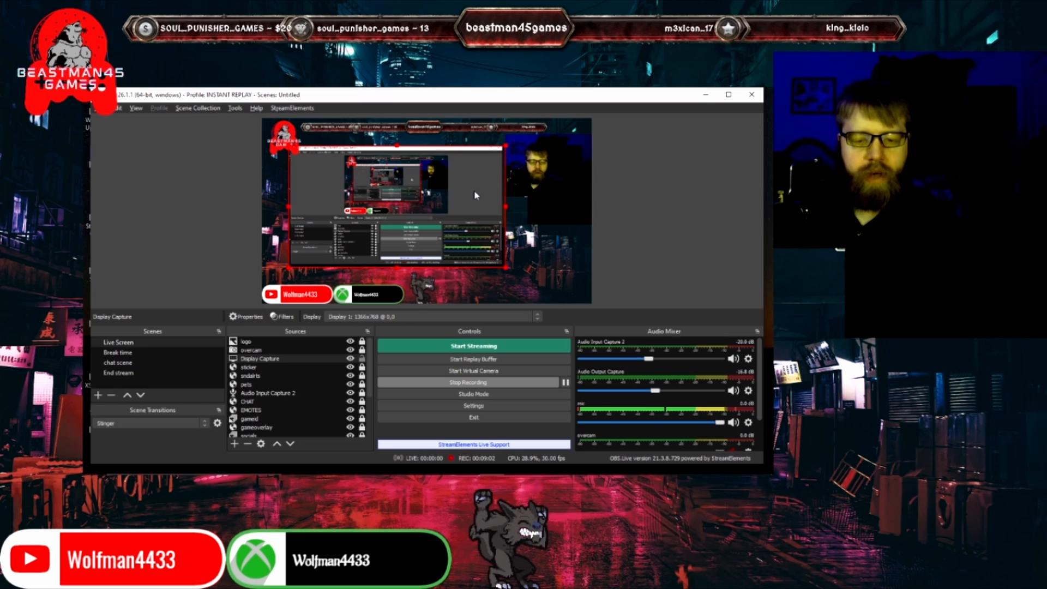
drag(476, 195, 433, 191)
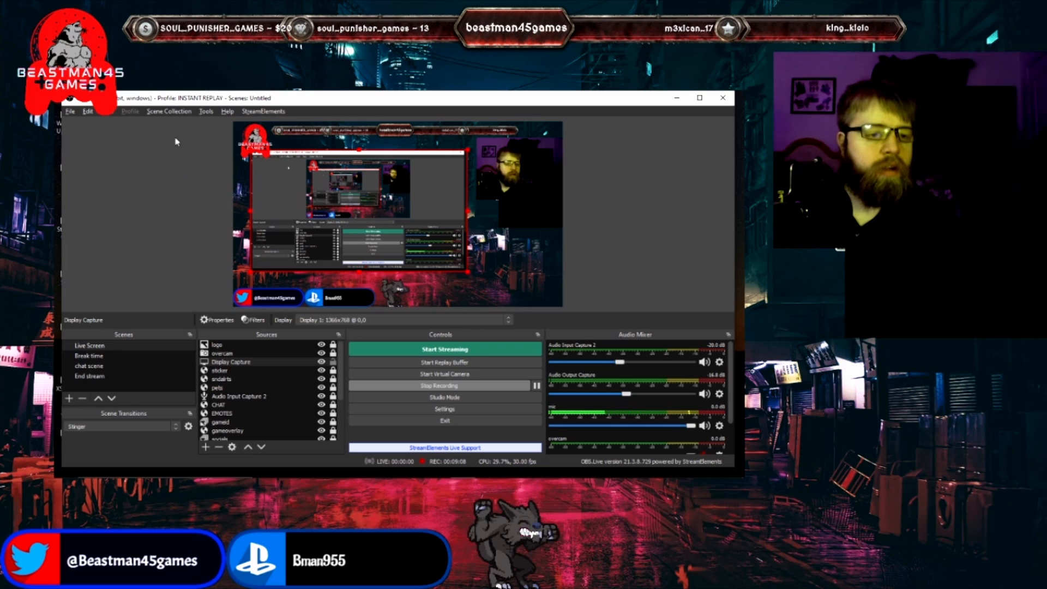
Step: Enable the Stream Information dock and review its title, notification, category, audience, tags and language fields
click(208, 112)
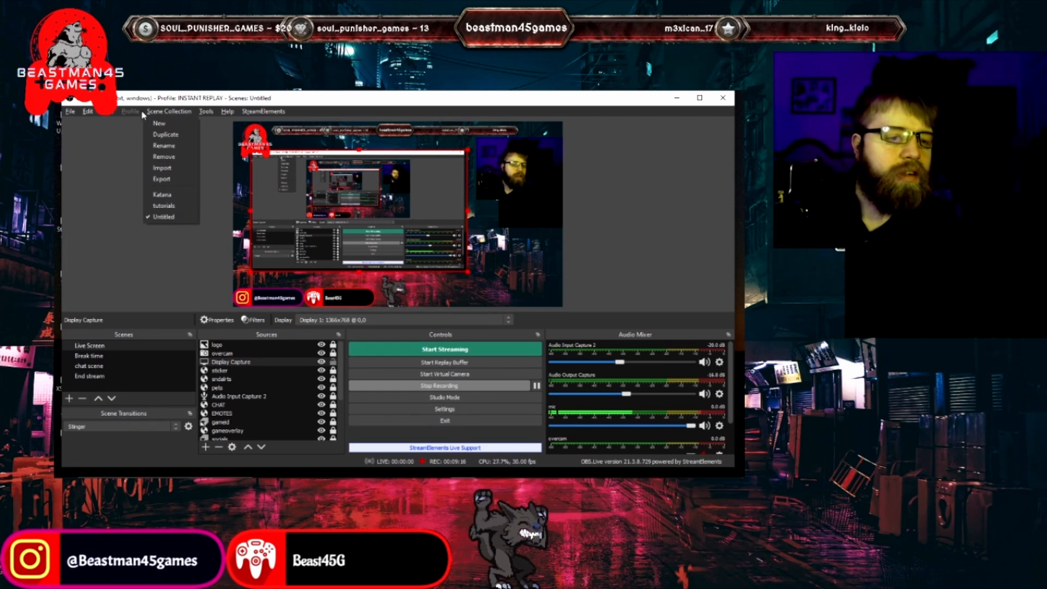
mouse_move(112, 113)
mouse_move(152, 139)
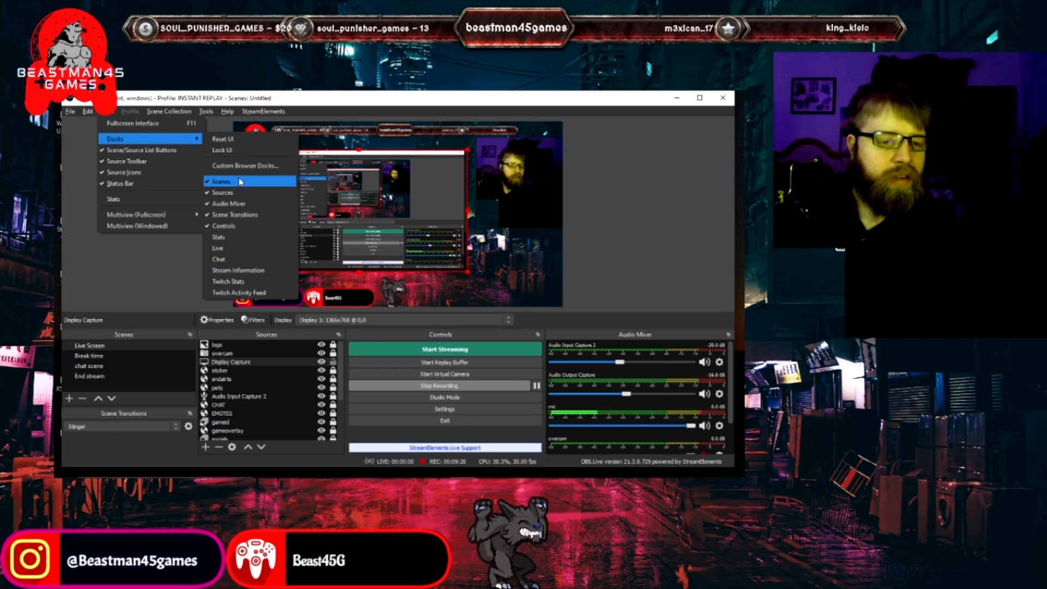
click(236, 271)
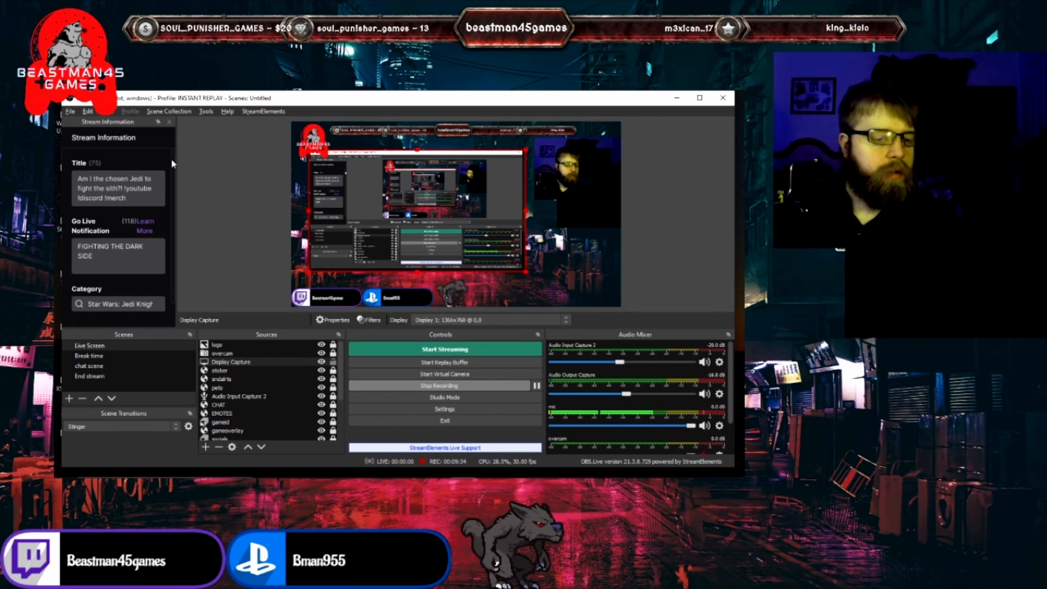
scroll(161, 218, down, 1)
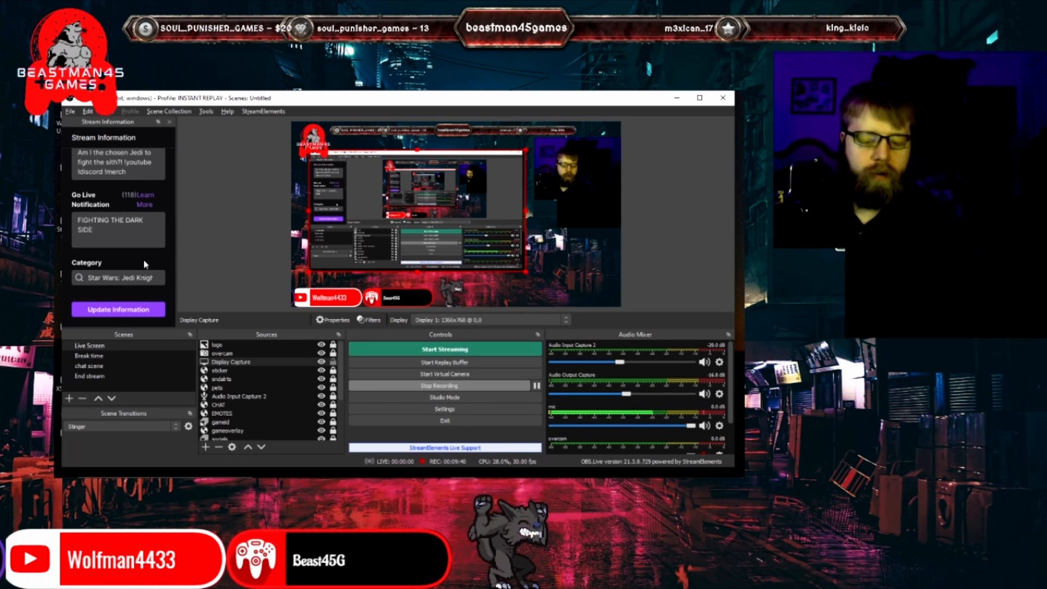
scroll(145, 264, down, 5)
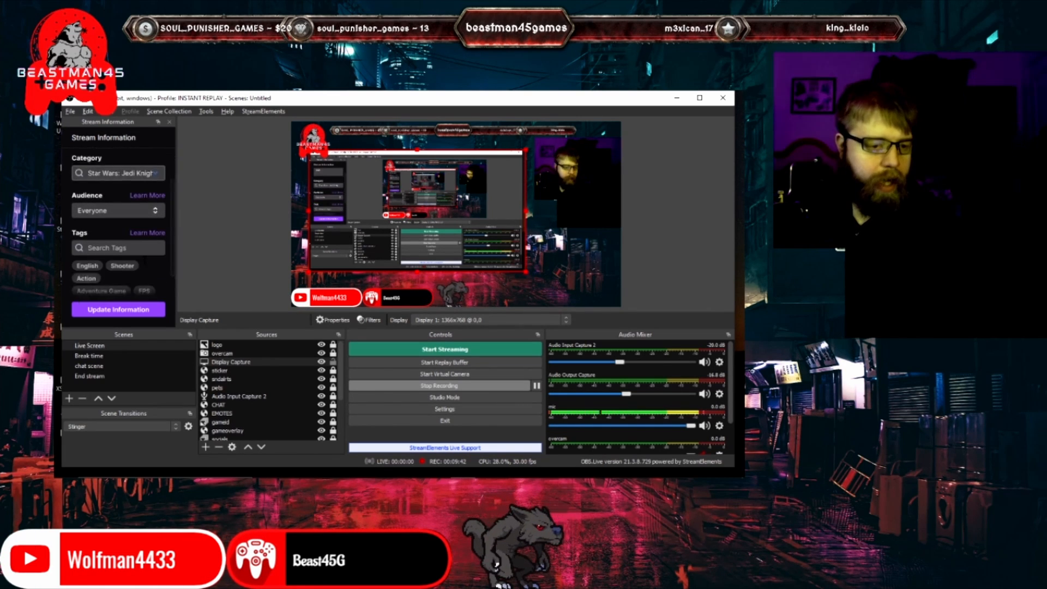
scroll(146, 264, down, 1)
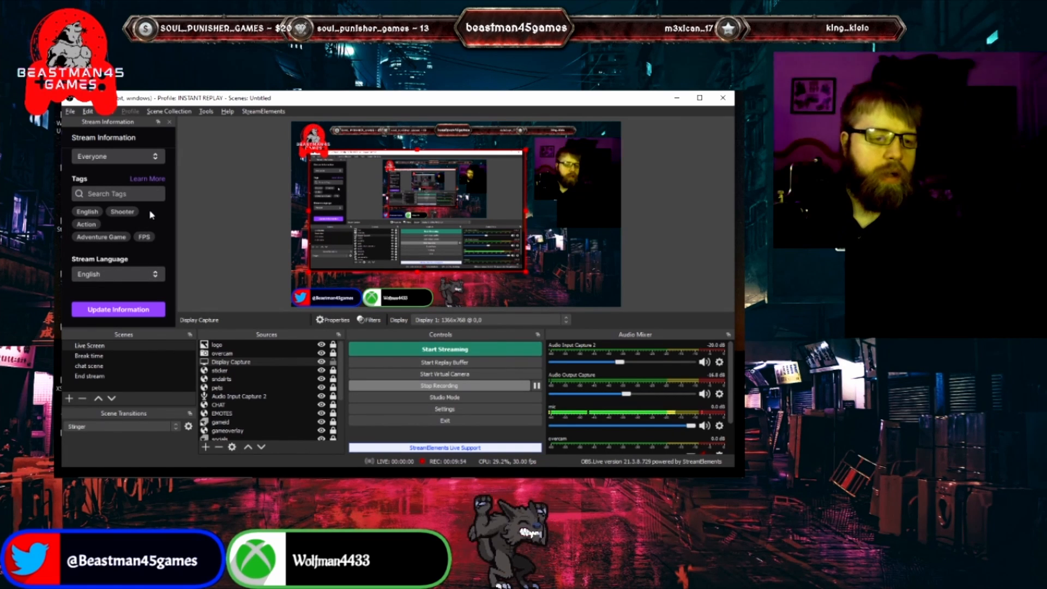
Step: Enable the Chat dock, narrow the OBS window, attach the chat beside the preview, and reposition the window
click(107, 112)
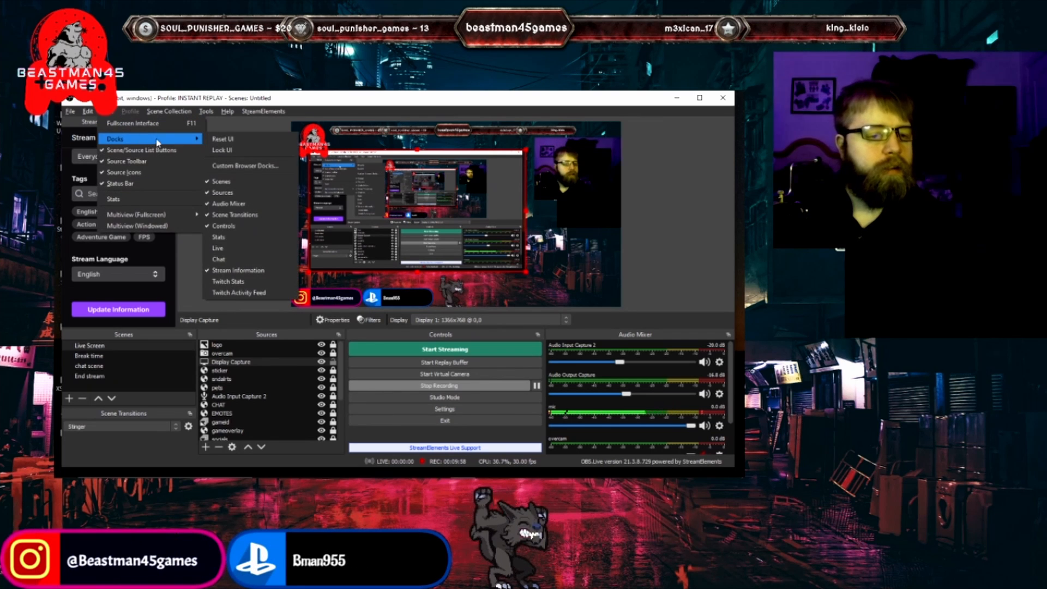
click(240, 259)
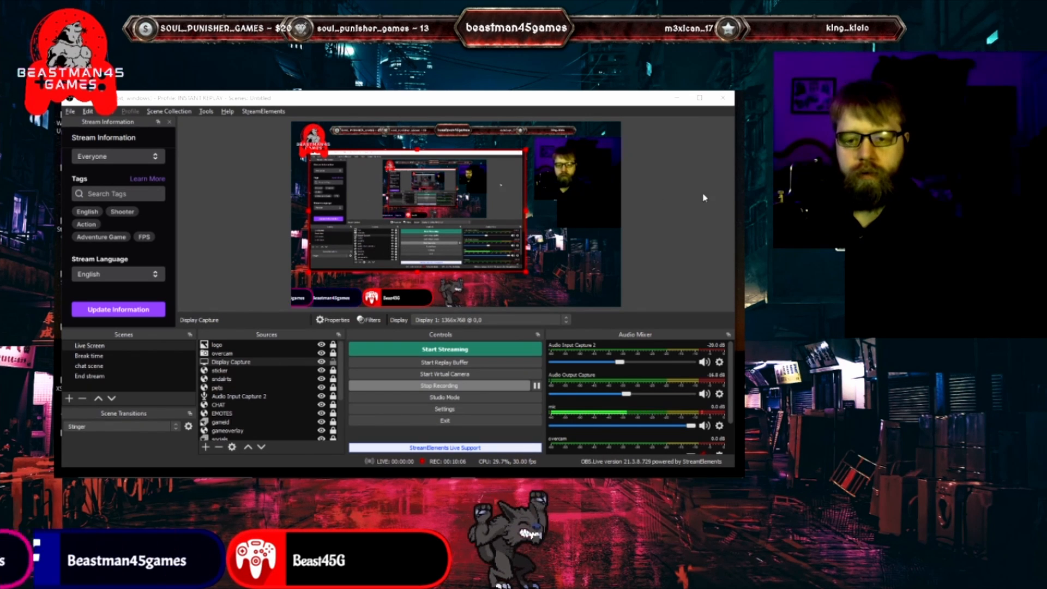
drag(737, 188, 659, 191)
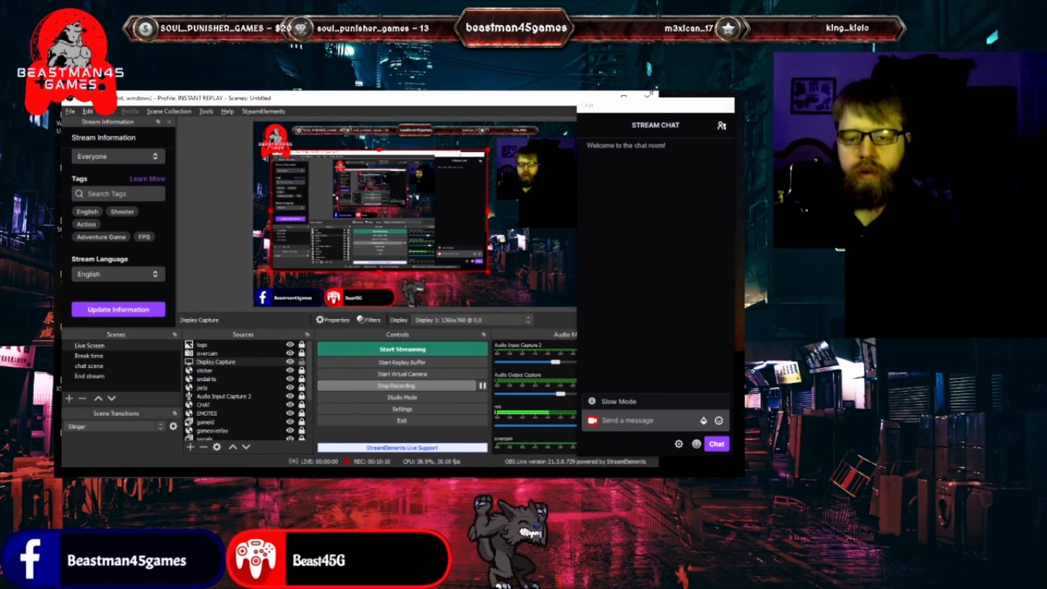
click(661, 108)
drag(663, 109, 643, 131)
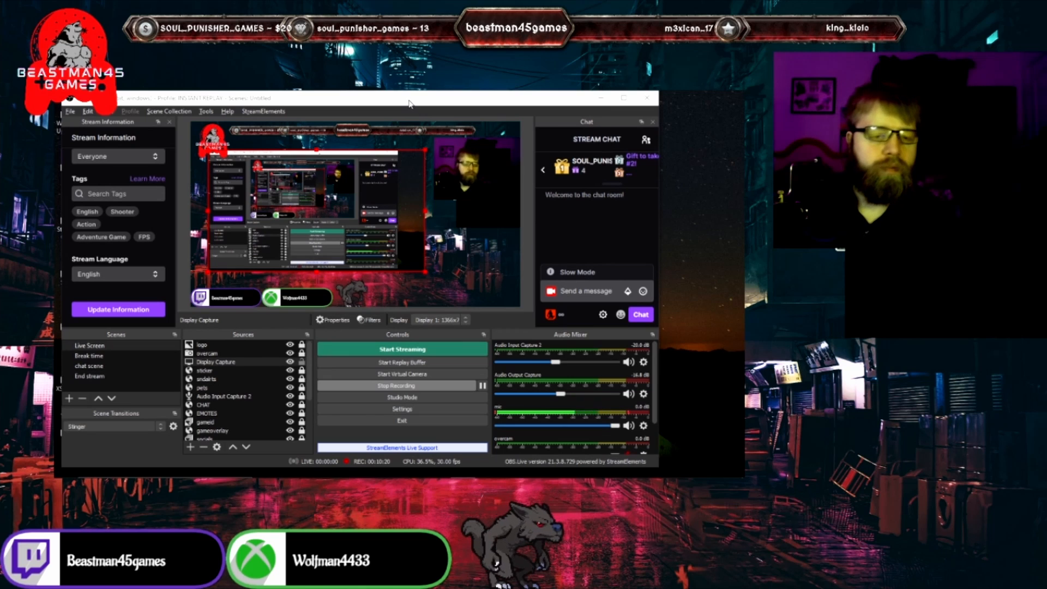
drag(410, 104, 453, 102)
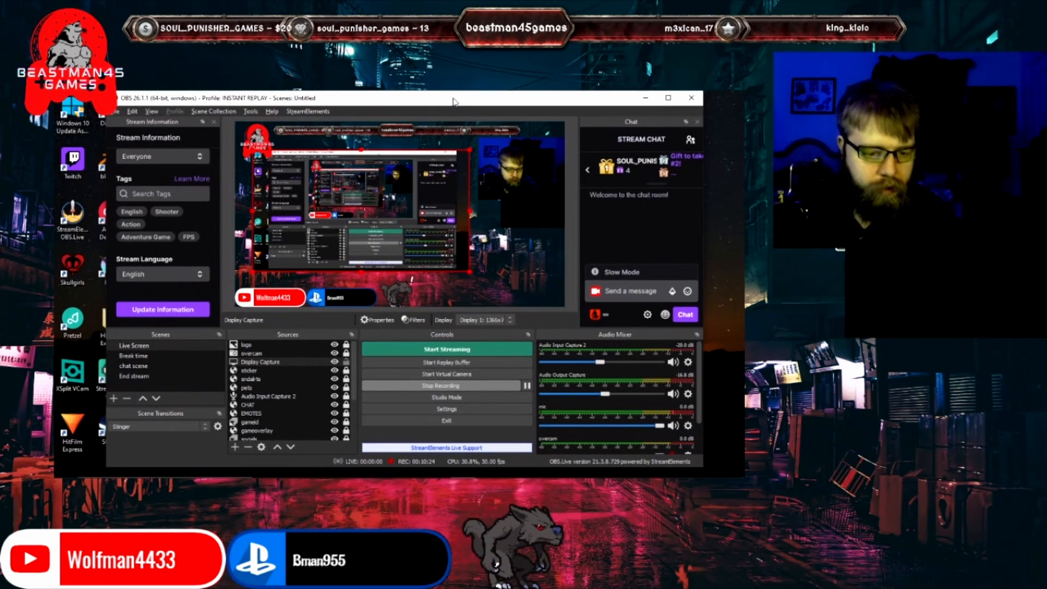
Step: Switch to Chrome and look through the StreamElements overlays to the scenes of the Doomhammer Static Super Theme
key(alt+Tab)
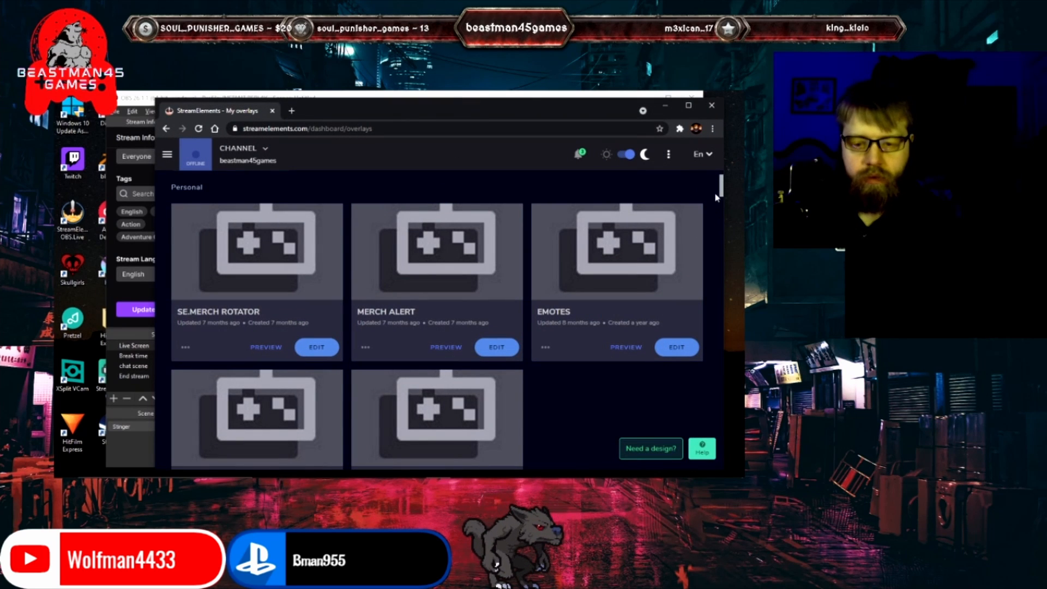
drag(721, 192, 716, 219)
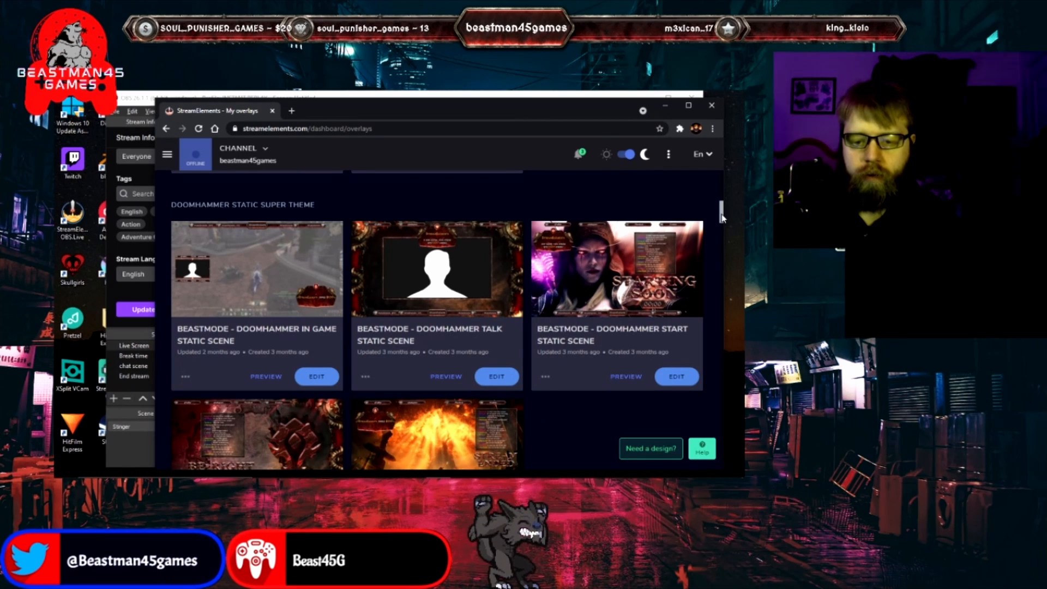
drag(722, 217, 721, 223)
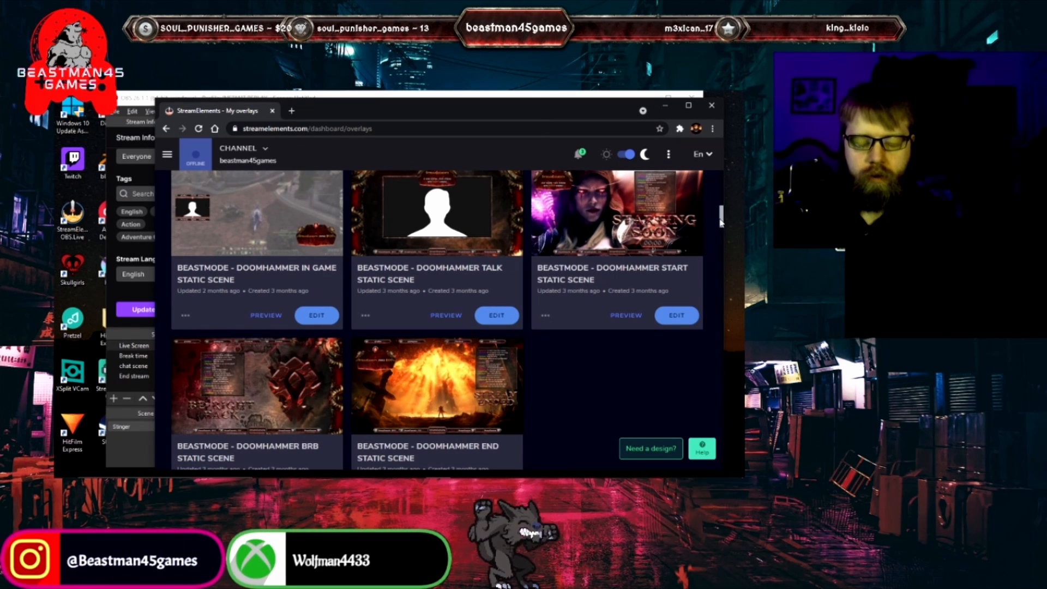
drag(721, 220, 722, 218)
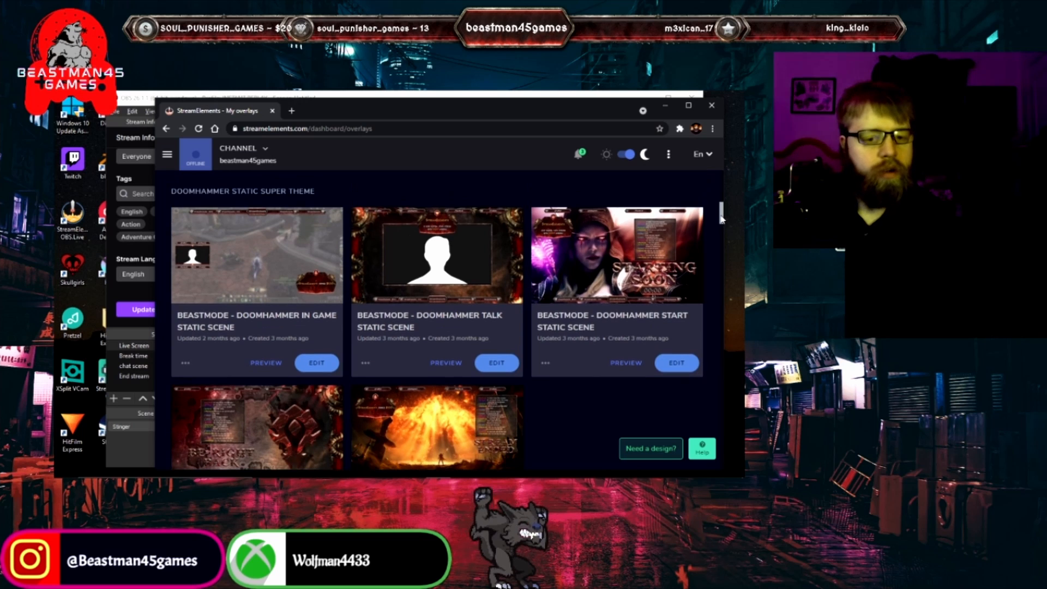
Step: Show the Copy URL option of the Doomhammer In Game static scene, switch to OBS and review the gameoverlay source's properties
click(185, 364)
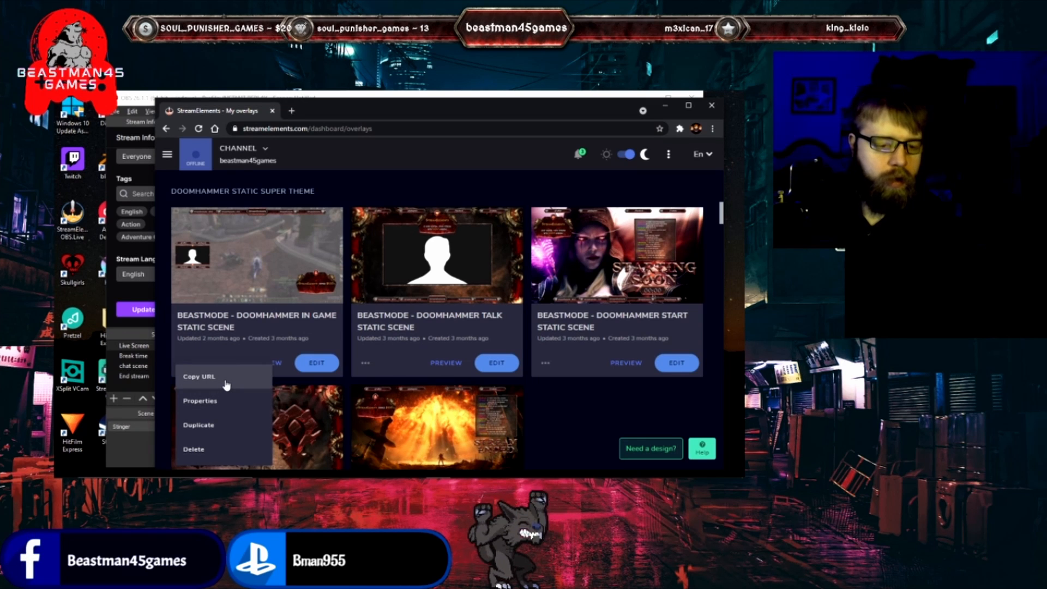
click(140, 98)
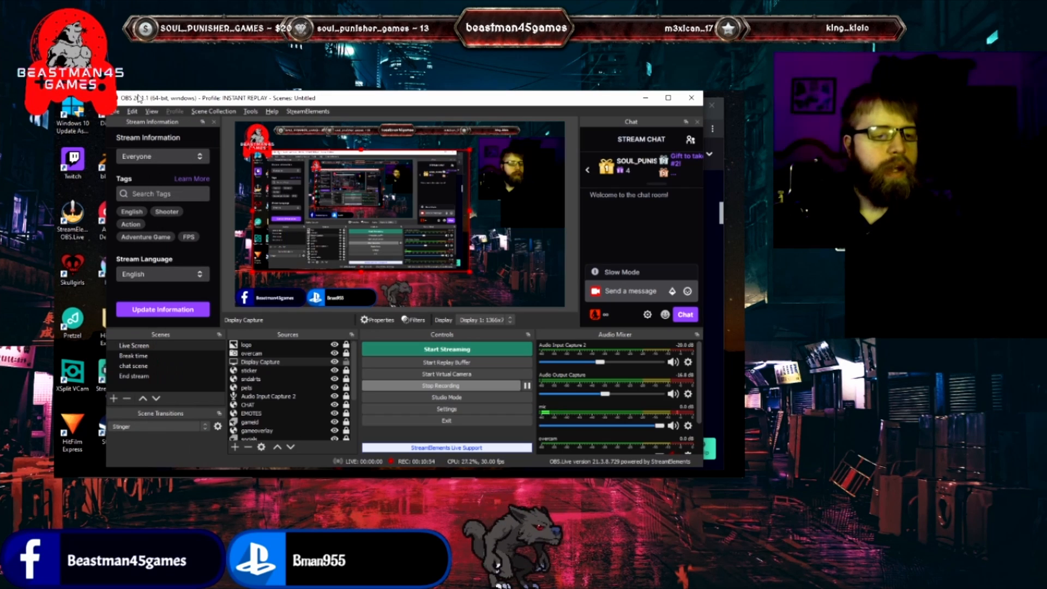
click(262, 430)
right_click(293, 433)
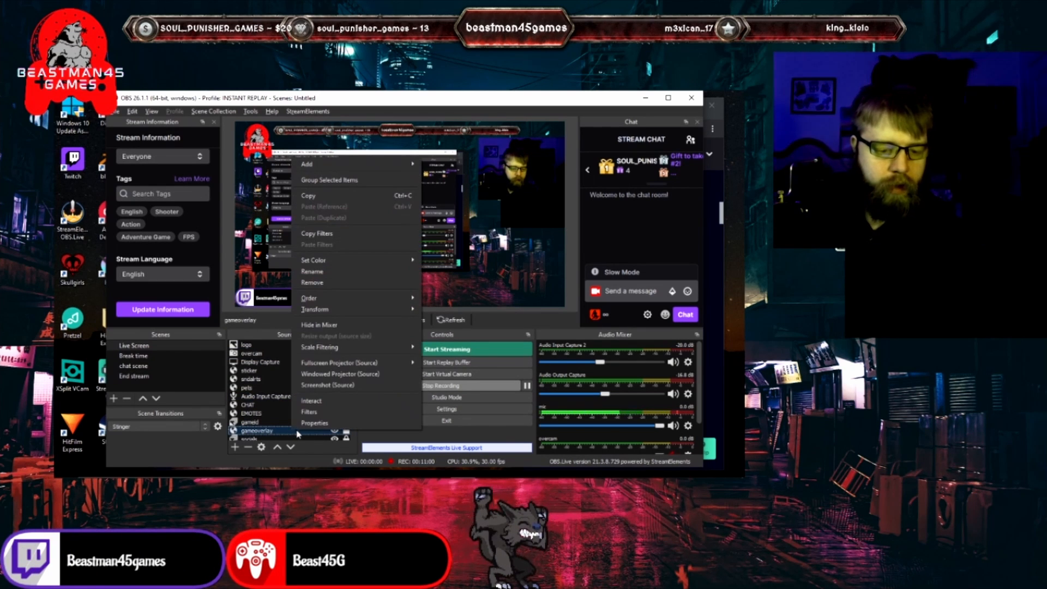
click(309, 424)
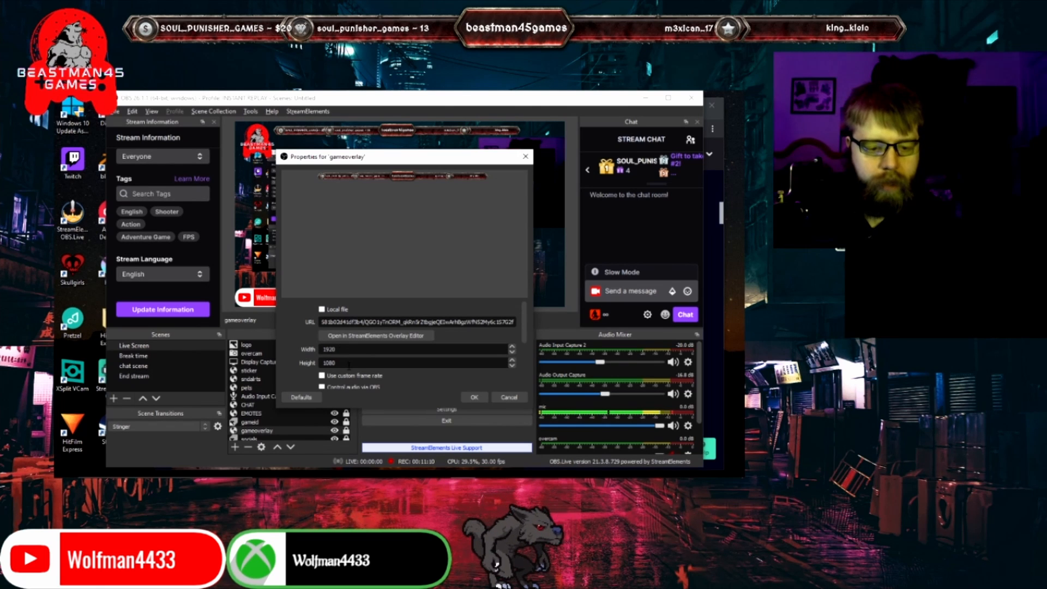
click(525, 158)
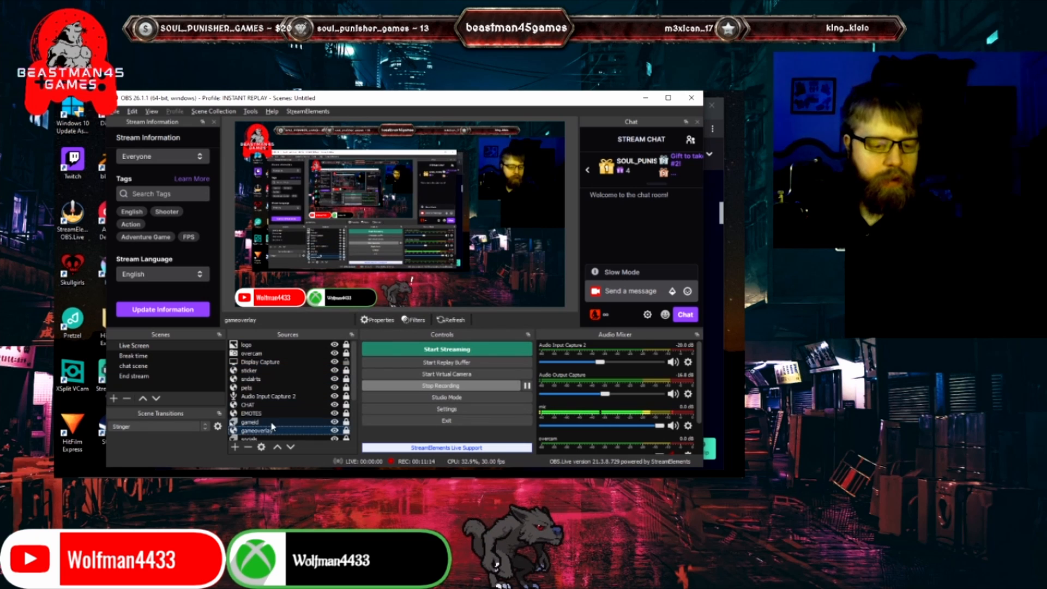
Step: Look over the gameoverlay source's transform options and enlarge the Display Capture source to fill the Live Screen canvas
right_click(287, 434)
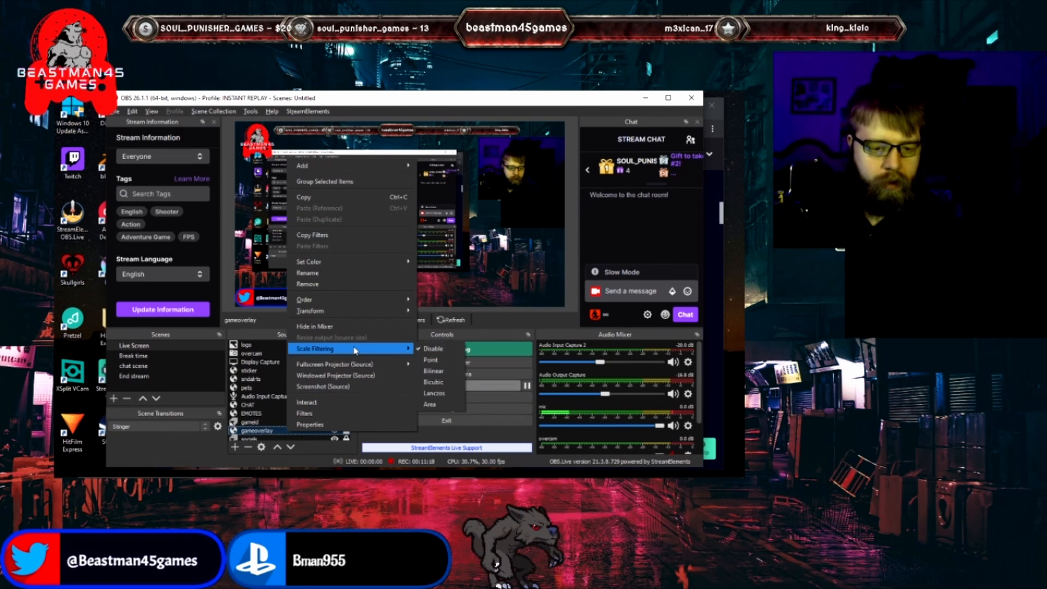
mouse_move(368, 315)
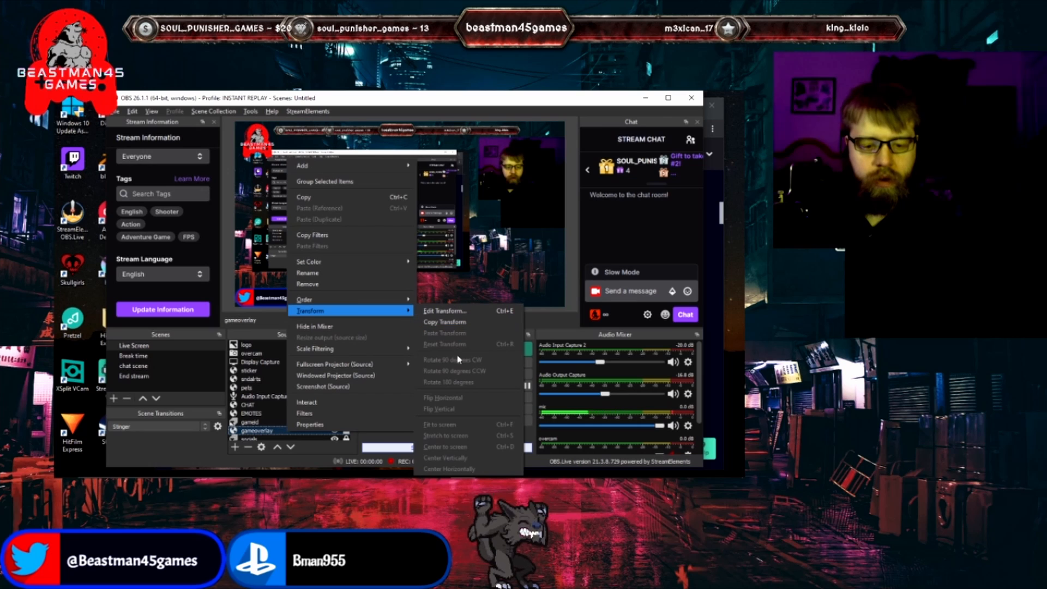
click(474, 424)
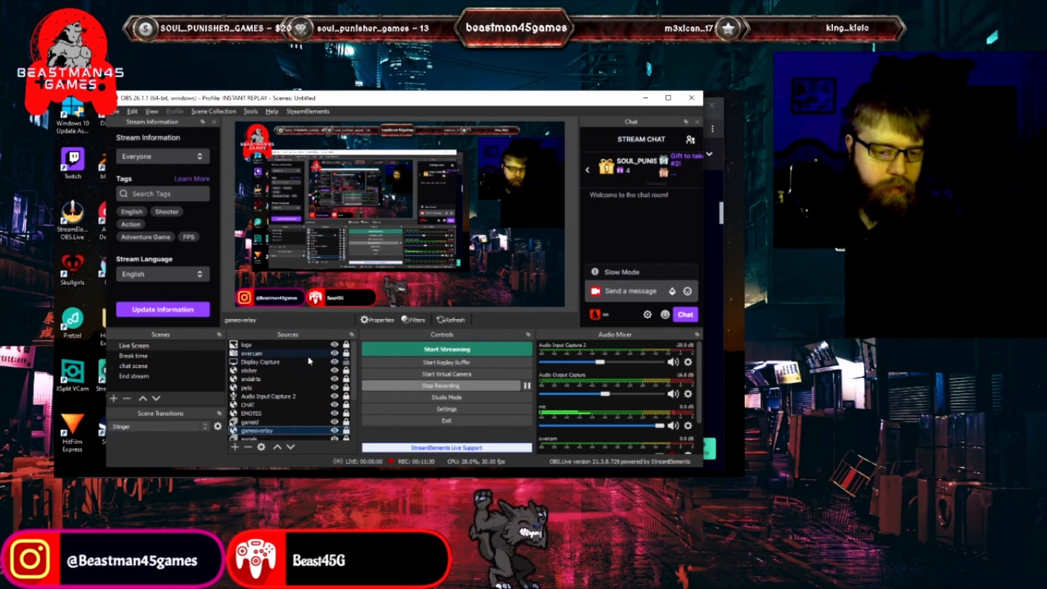
click(299, 363)
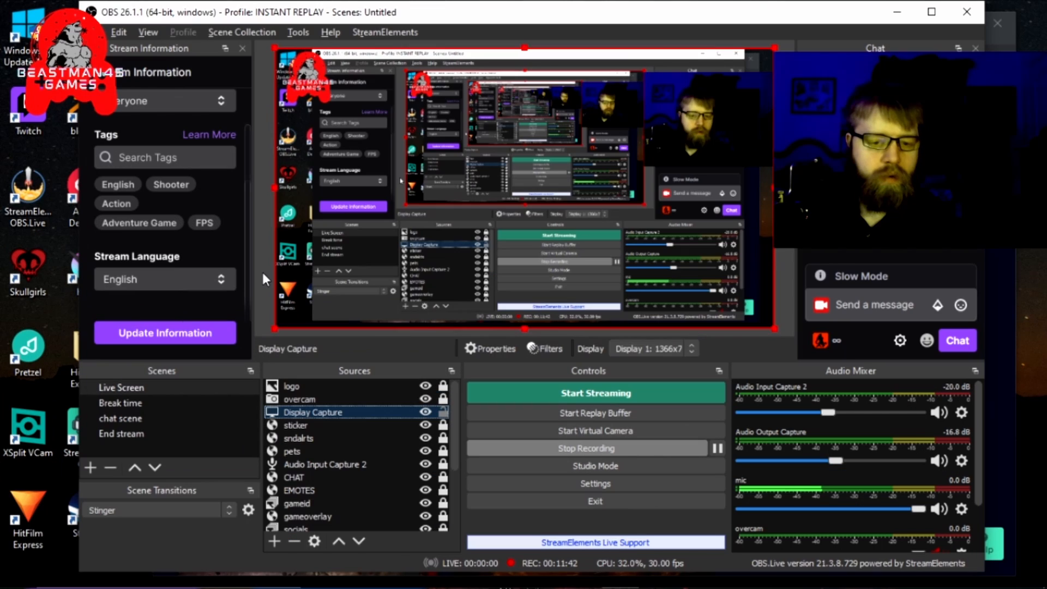
click(261, 270)
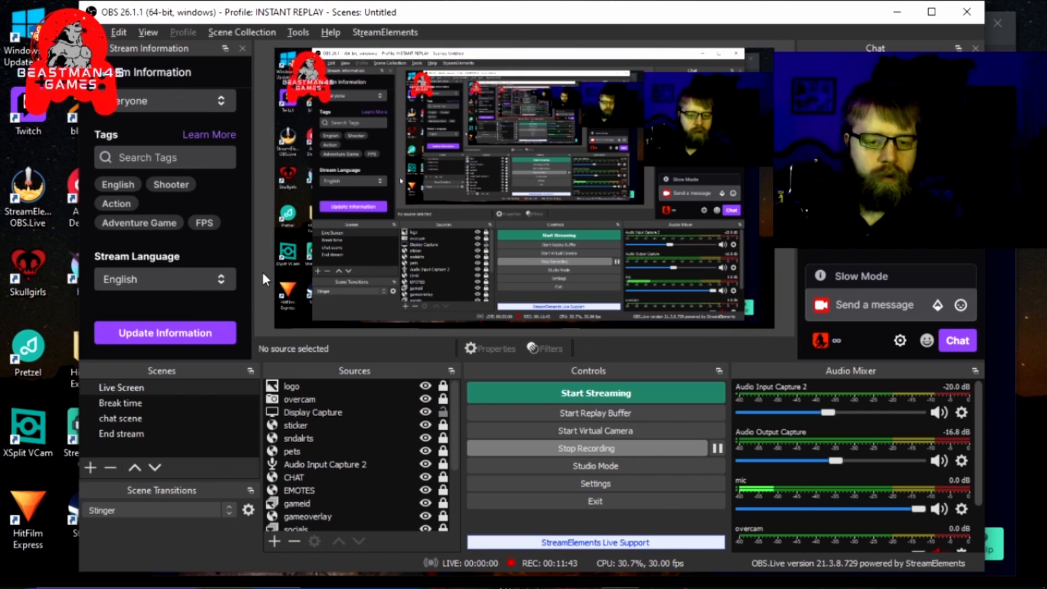
Step: Examine the rotate, flip, fit, stretch and center commands in the gameoverlay source's transform options
click(365, 513)
right_click(365, 511)
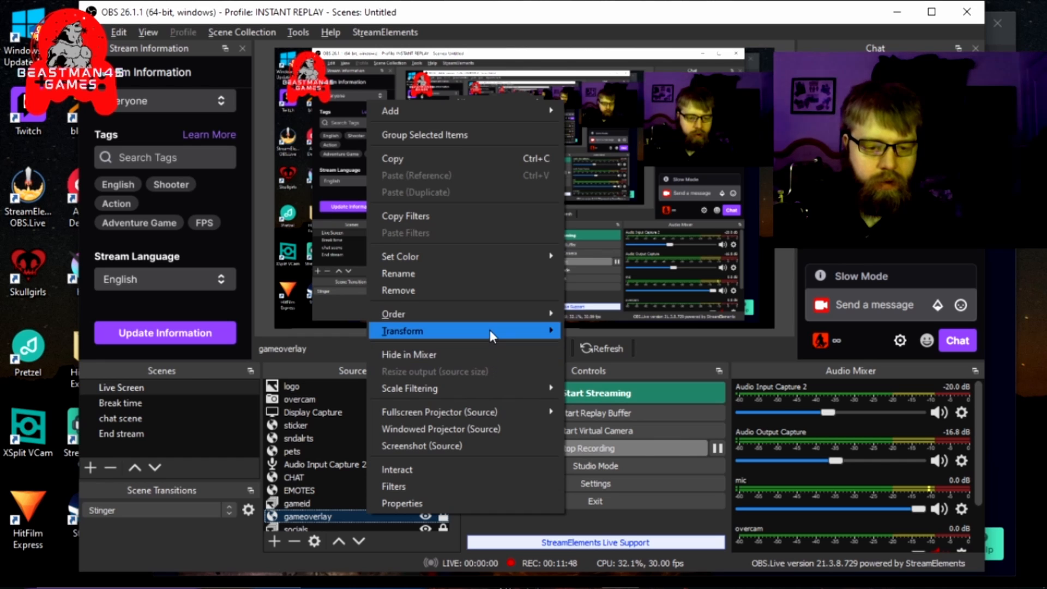
mouse_move(490, 331)
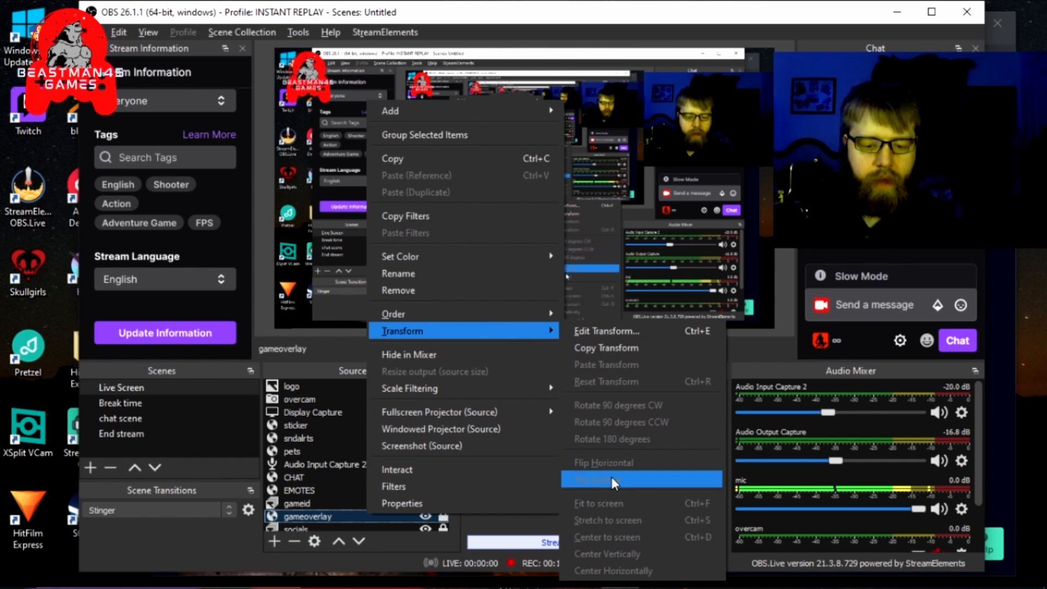
click(752, 347)
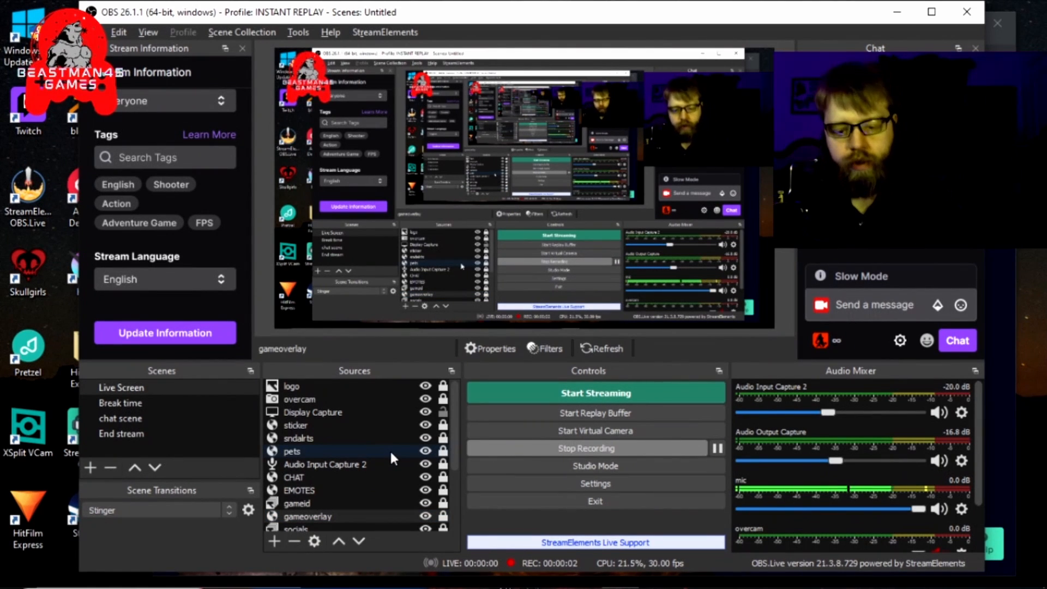
Step: Begin adding a Browser source, look over the new and existing source choices, and close the dialog without adding one
click(273, 541)
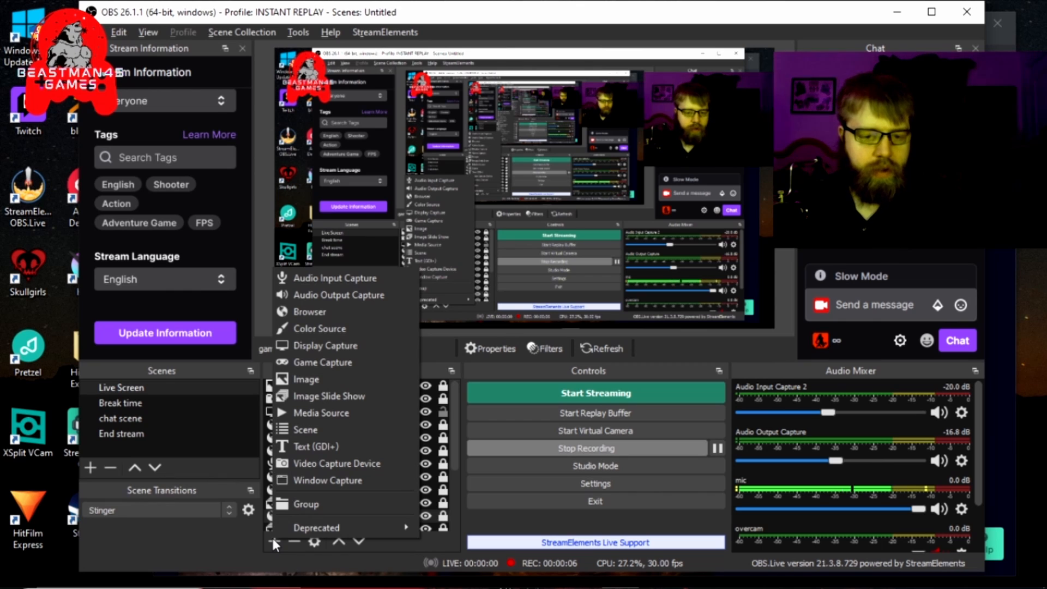
click(351, 315)
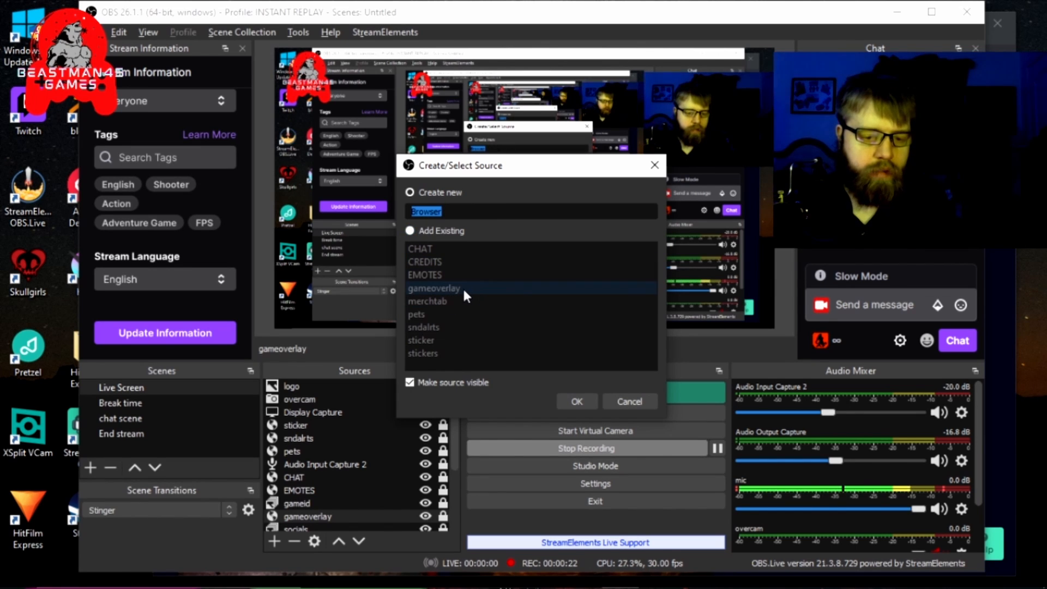
click(656, 166)
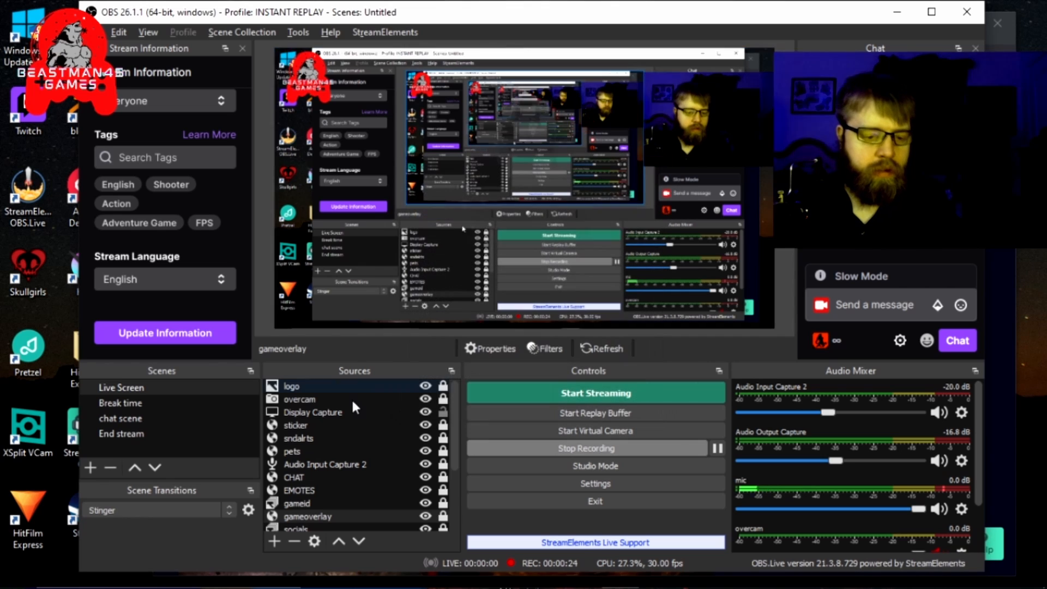
Step: Review the gameoverlay source's URL, width, height, custom CSS and refresh settings, and leave its properties without changes
right_click(341, 517)
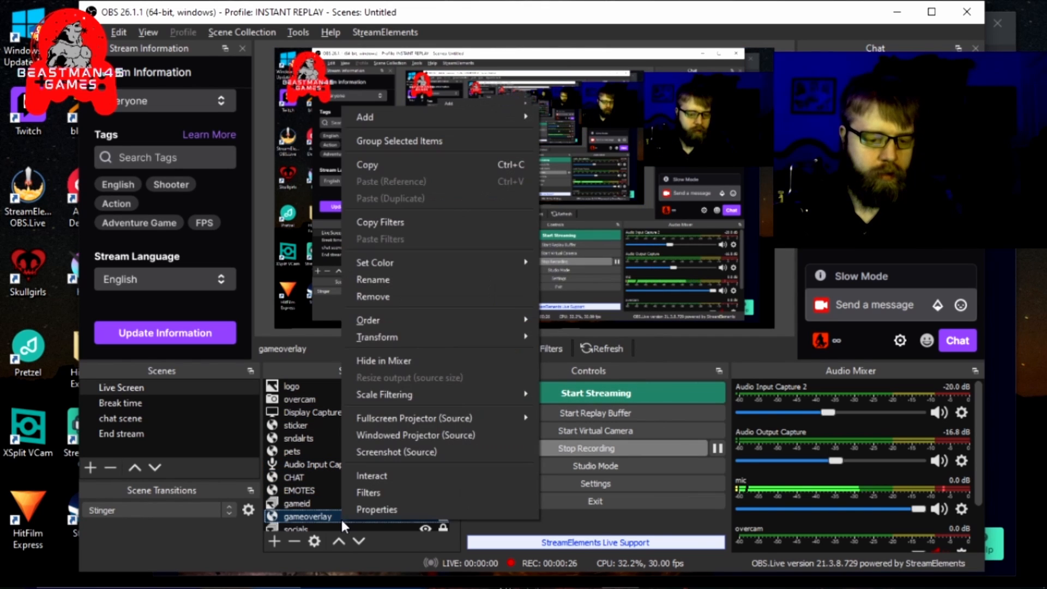
click(359, 507)
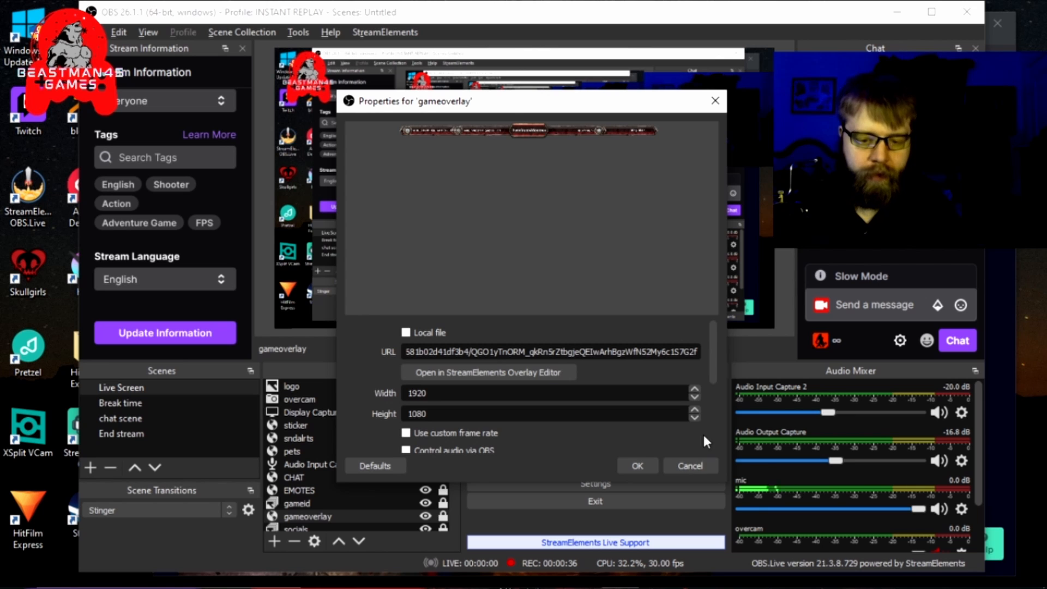
drag(712, 364, 709, 442)
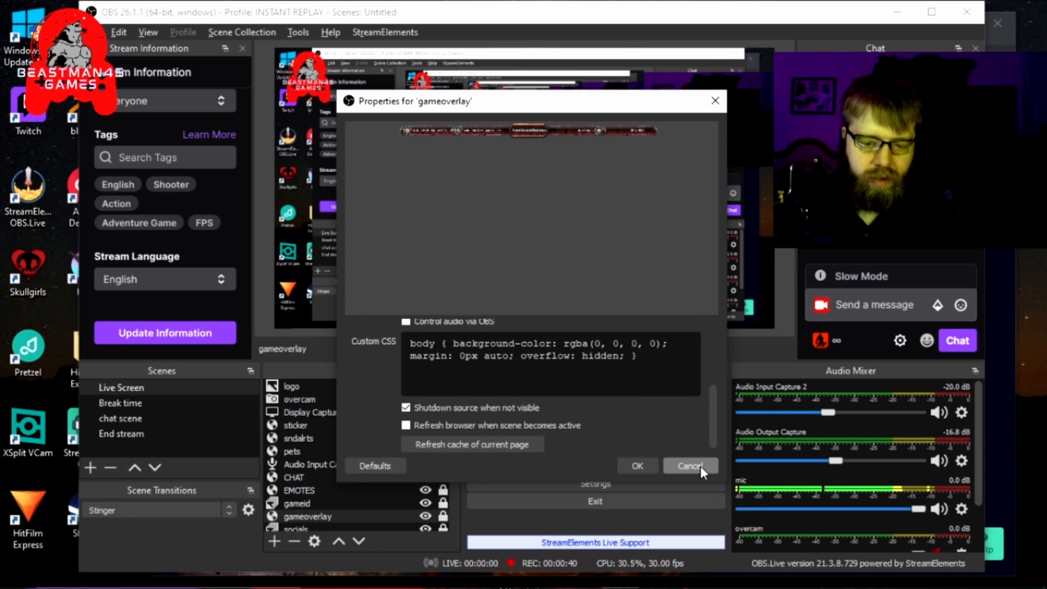
click(699, 466)
Step: Look over the gameoverlay source's available commands and the source types that can be added, including Audio Input Capture
right_click(305, 516)
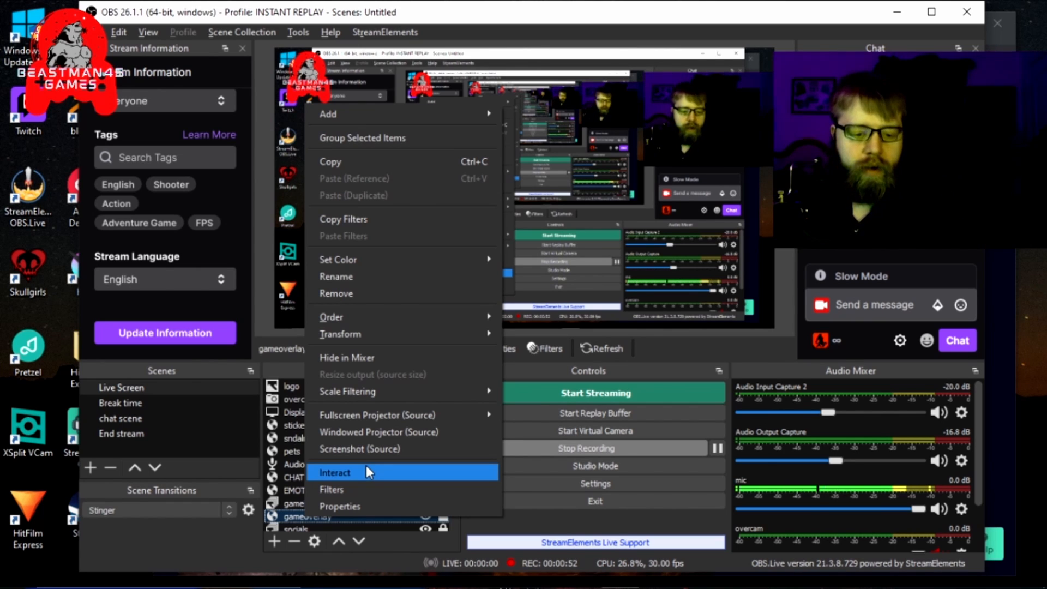
click(287, 353)
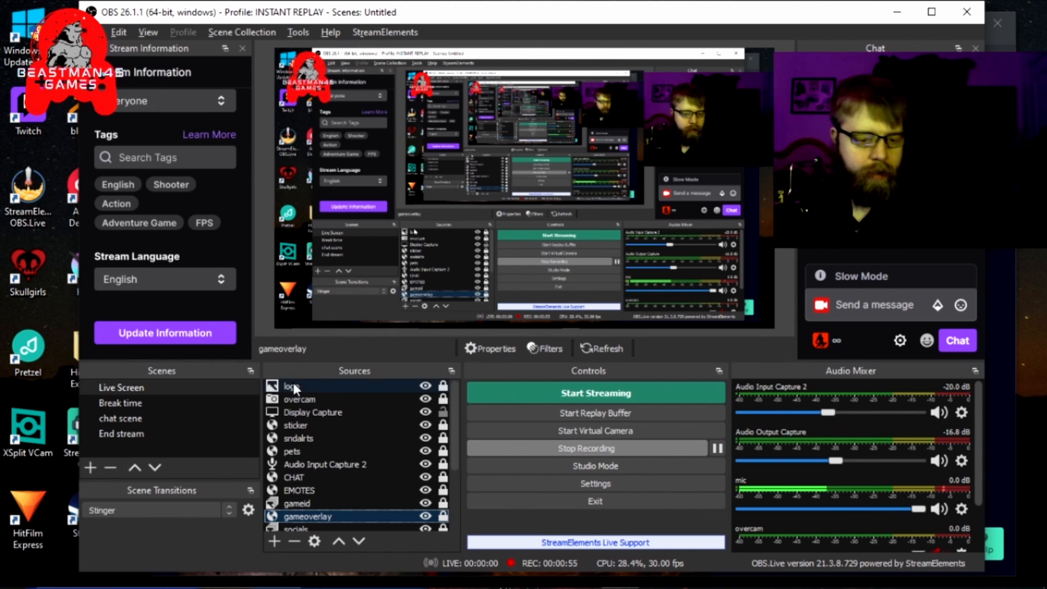
click(274, 541)
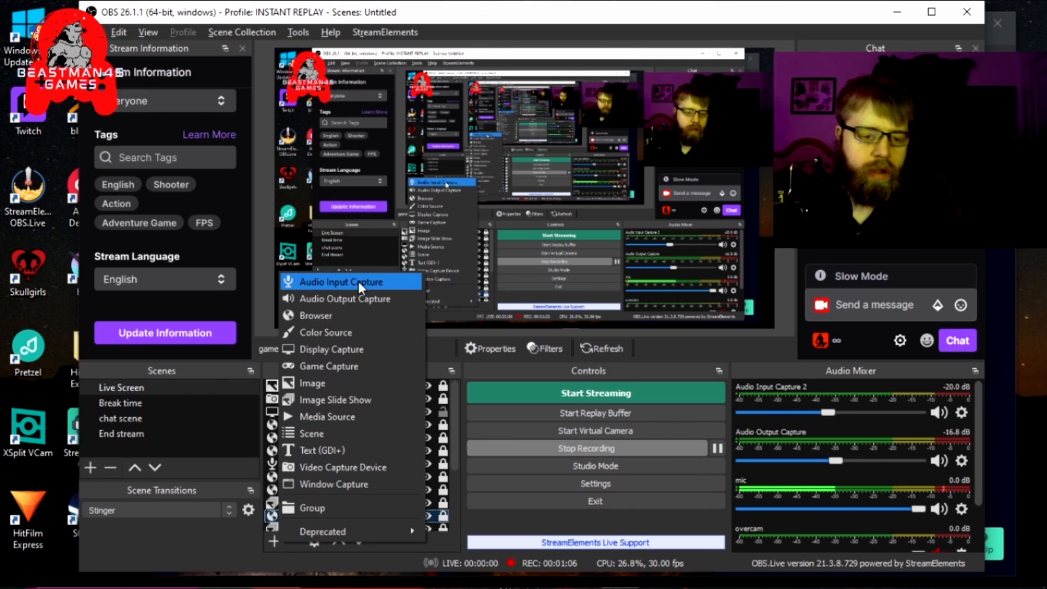
click(737, 345)
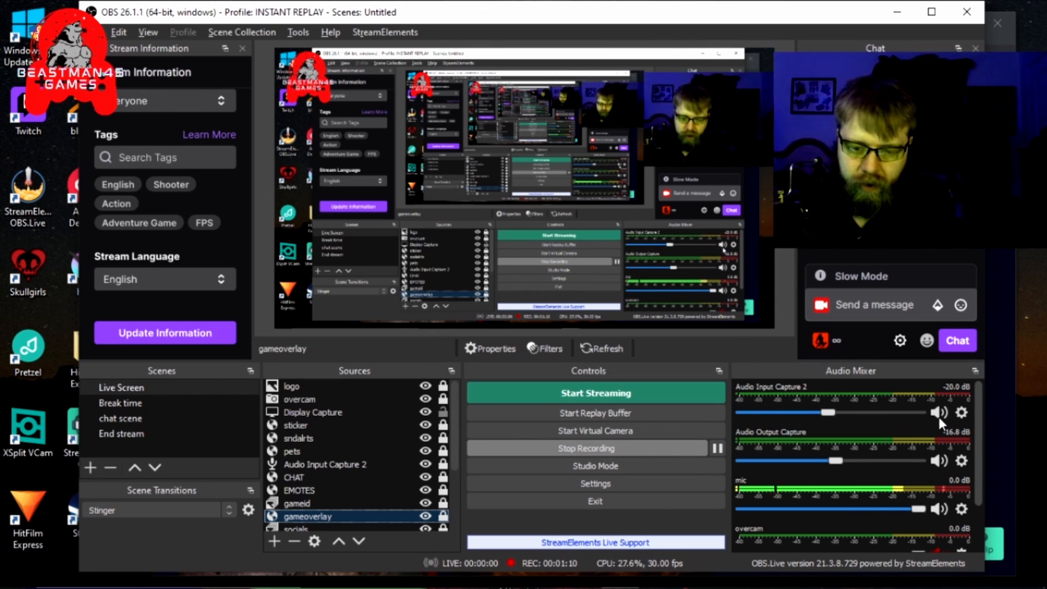
Step: Choose Monitor and Output as the audio monitoring mode for Audio Input Capture 2 in the Advanced Audio Properties
click(963, 413)
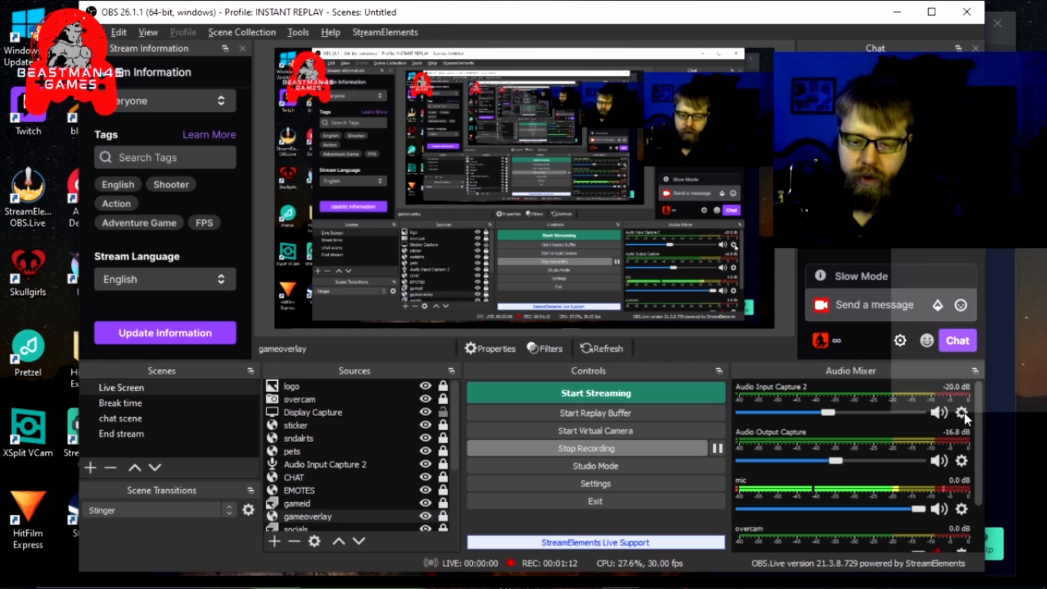
click(938, 403)
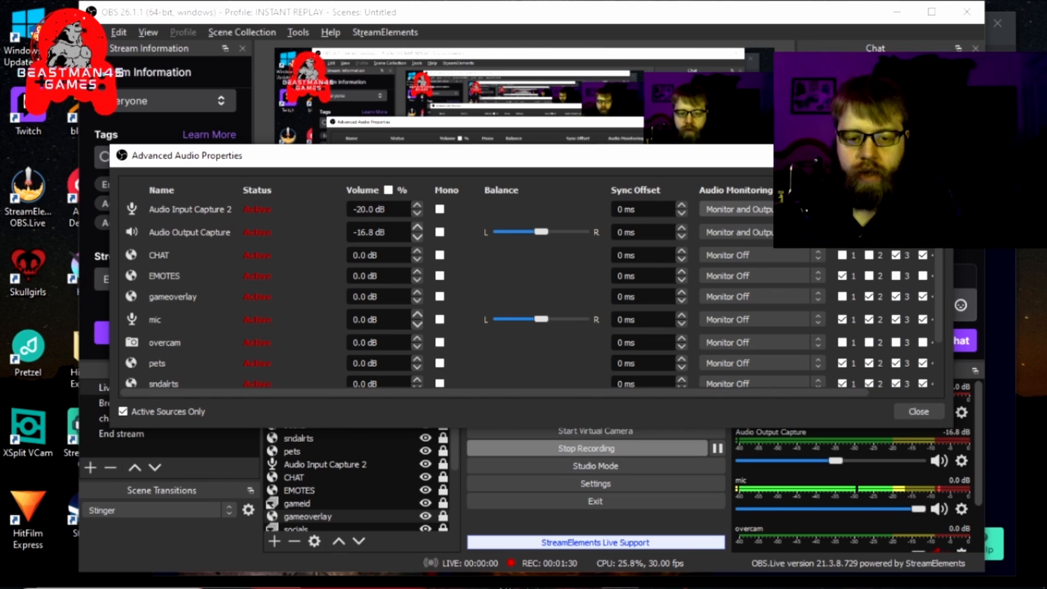
click(768, 209)
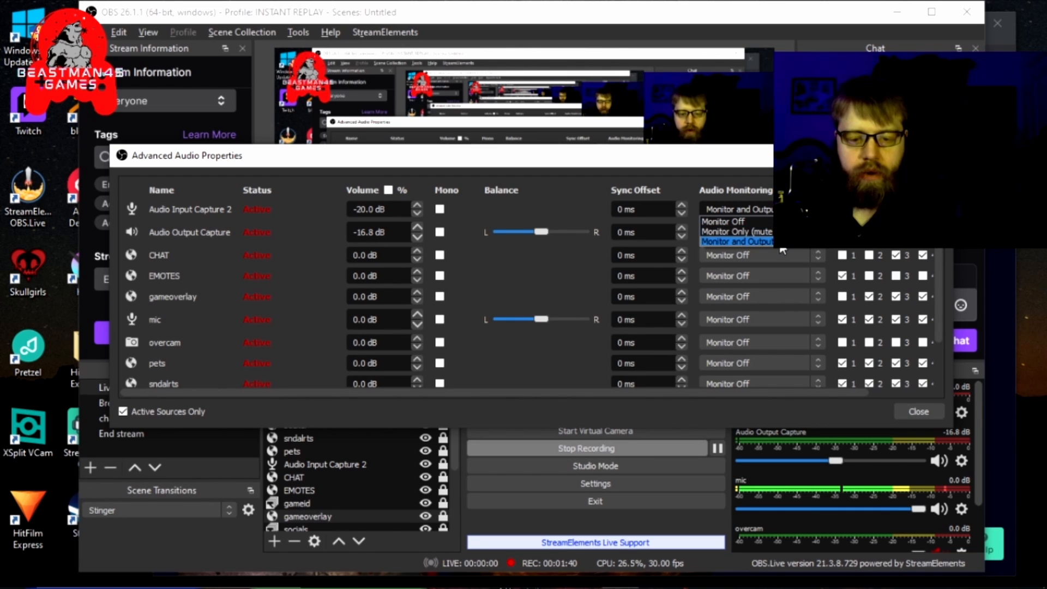
click(739, 242)
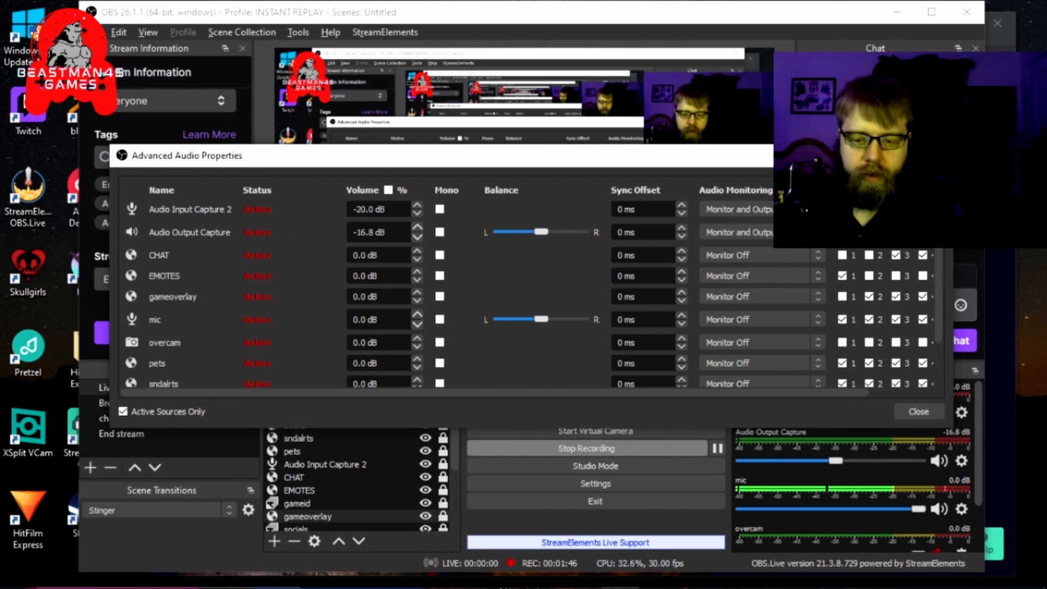
click(910, 411)
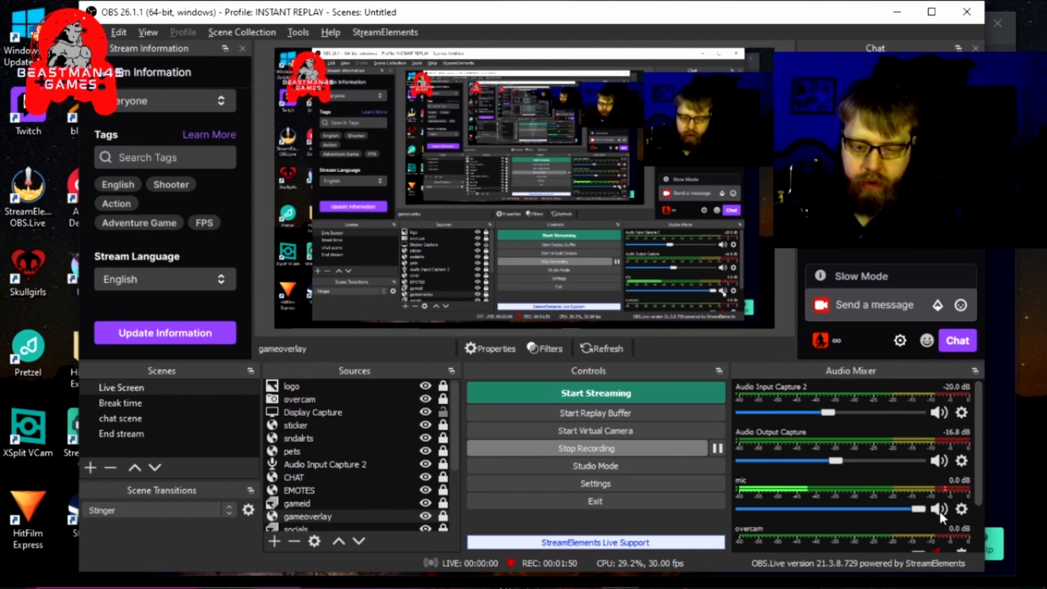
Step: Review the advanced audio properties from the mic channel, including its monitoring mode and audio tracks
click(961, 509)
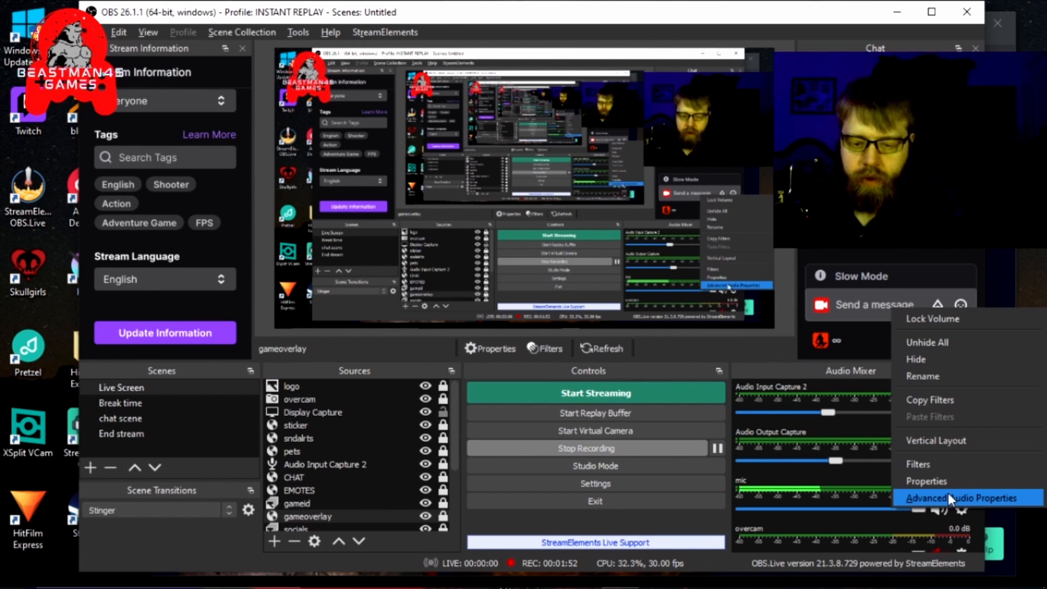
click(949, 496)
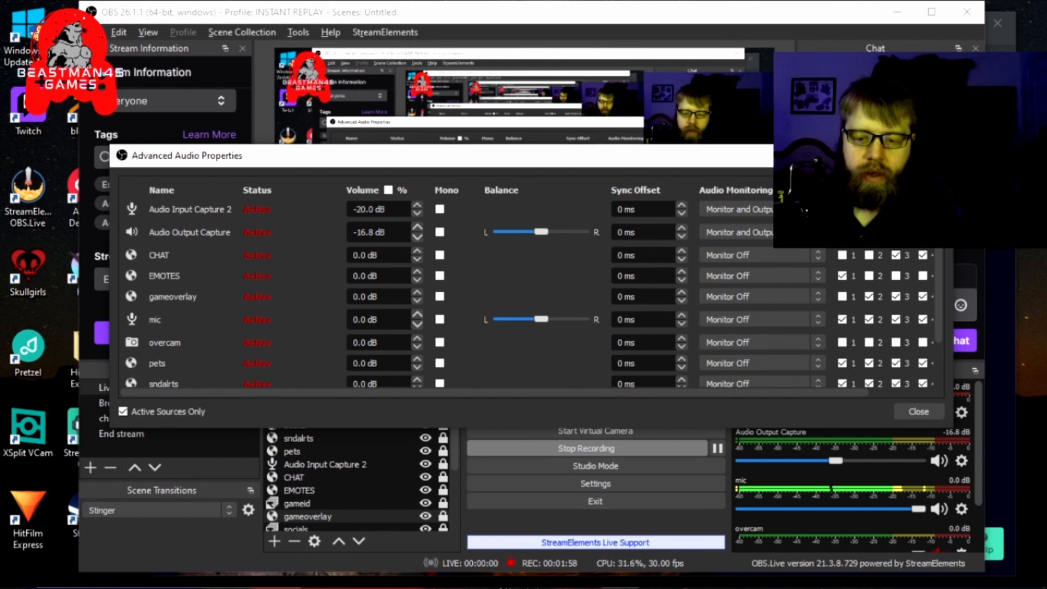
click(922, 412)
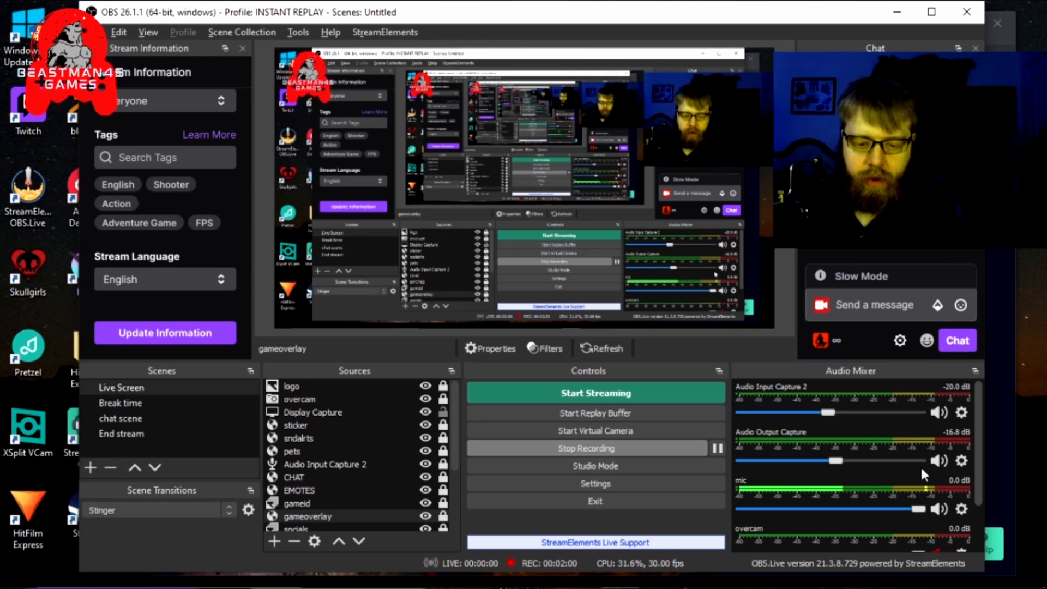
Step: Review the mic source's input device choices, leave its properties unchanged, and look over the remaining audio mixer channels
right_click(936, 509)
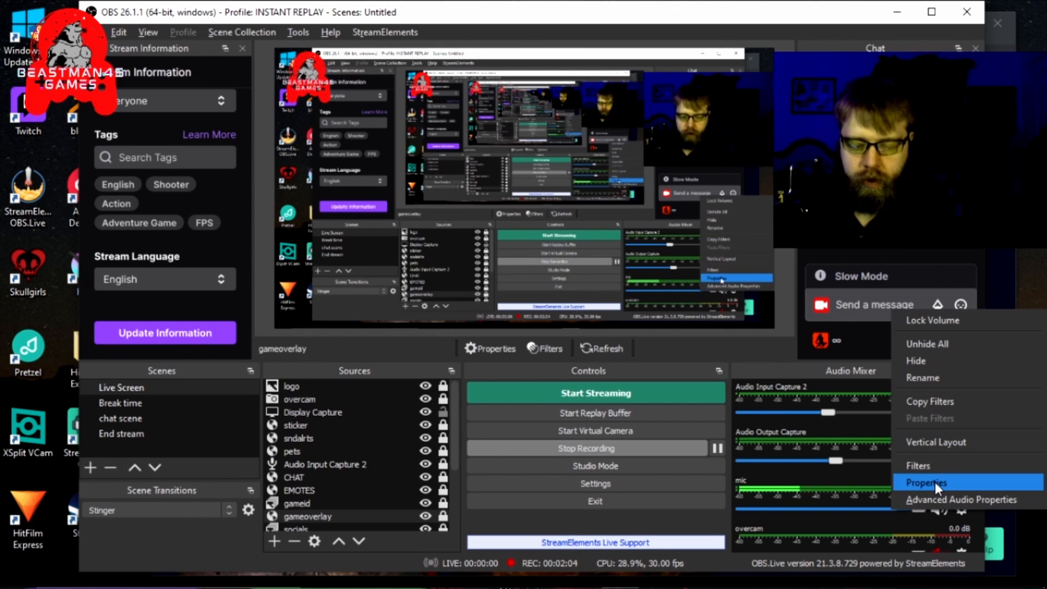
click(934, 482)
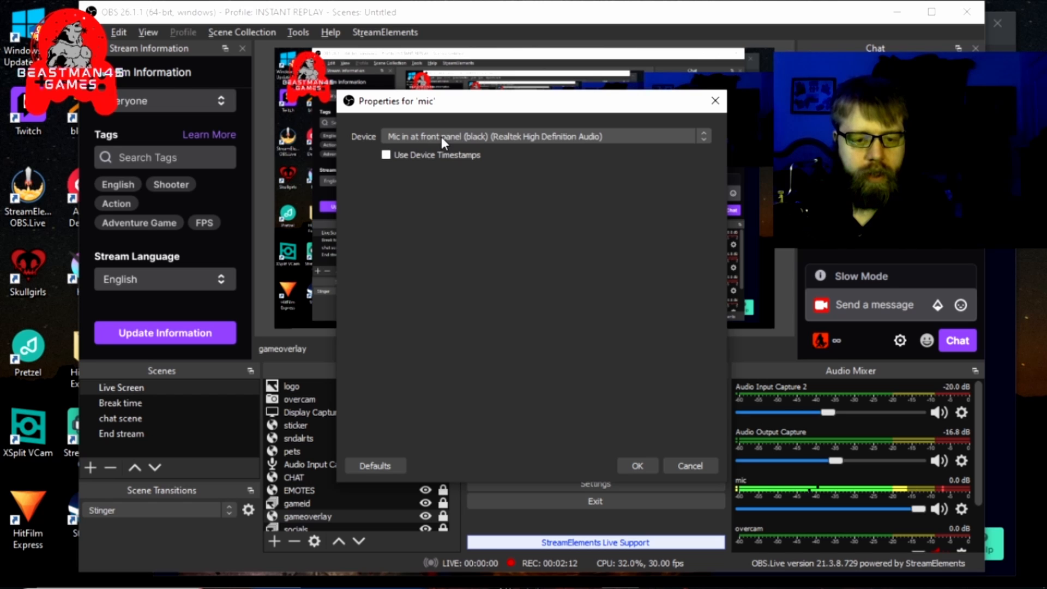
click(441, 136)
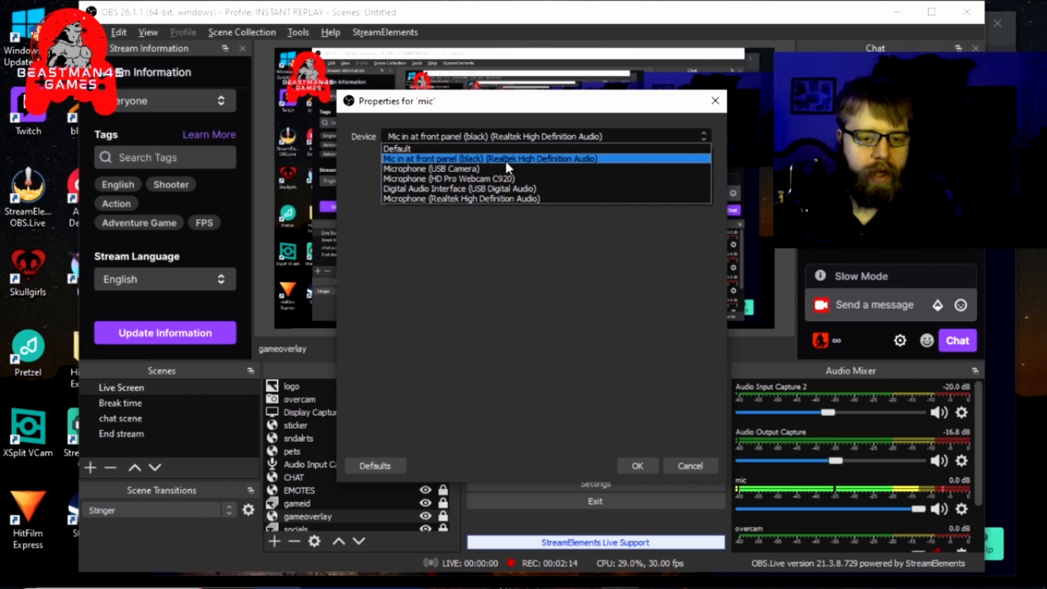
click(581, 256)
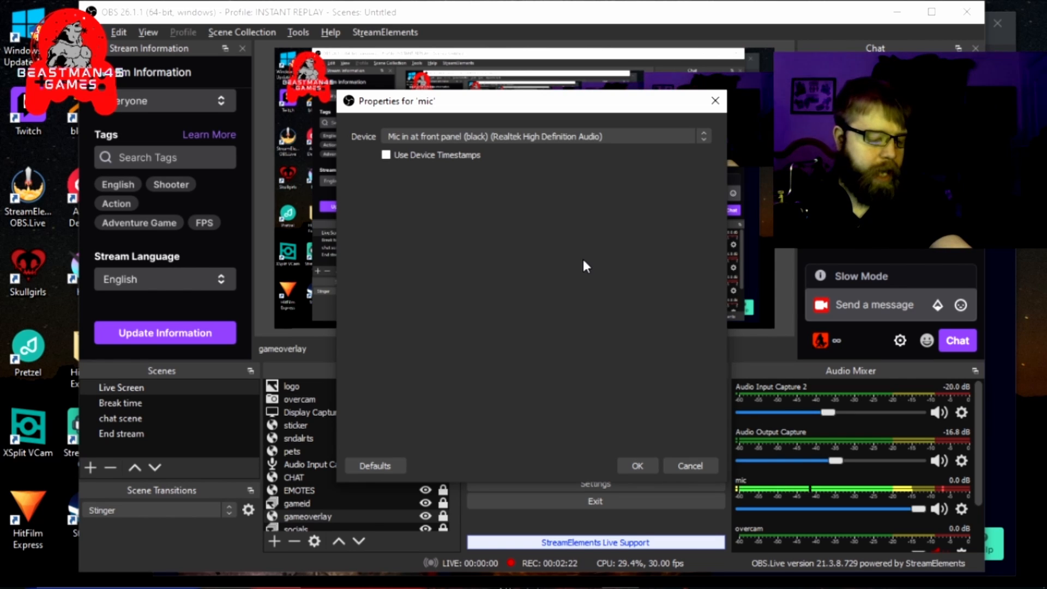
click(689, 466)
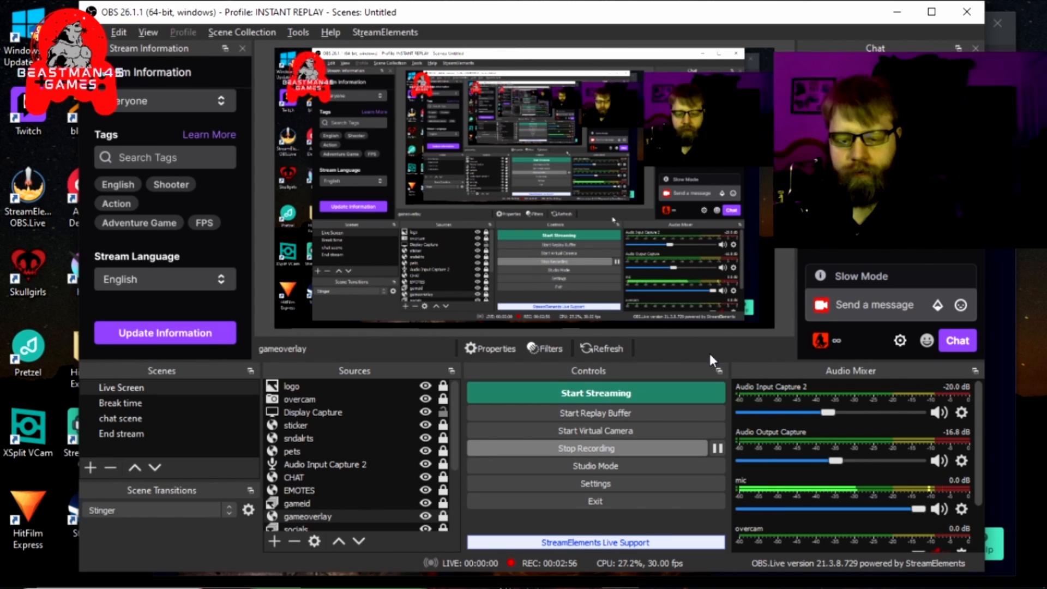
drag(980, 450, 973, 503)
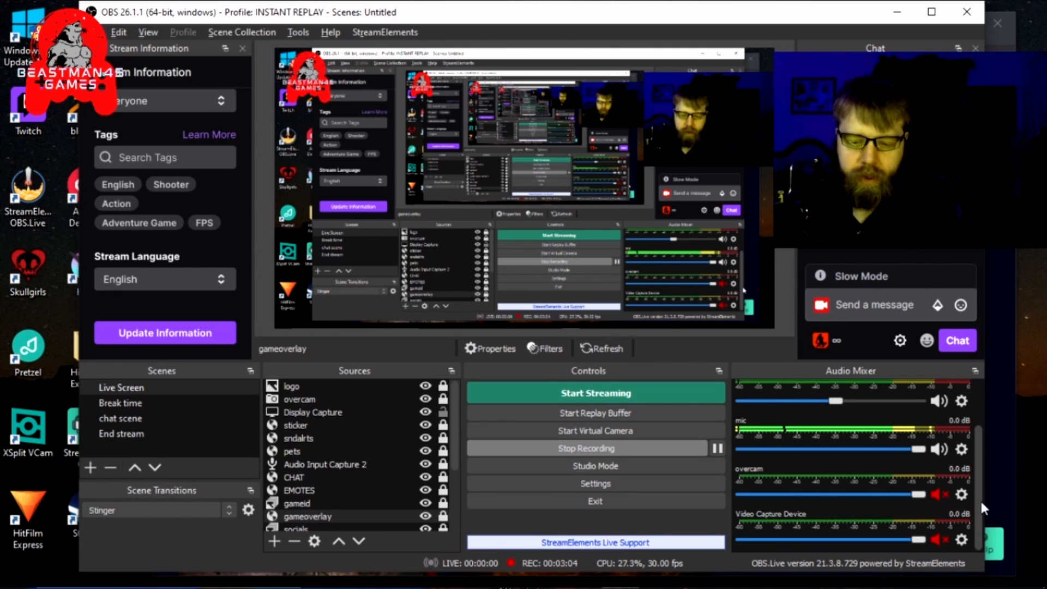
drag(980, 499, 981, 451)
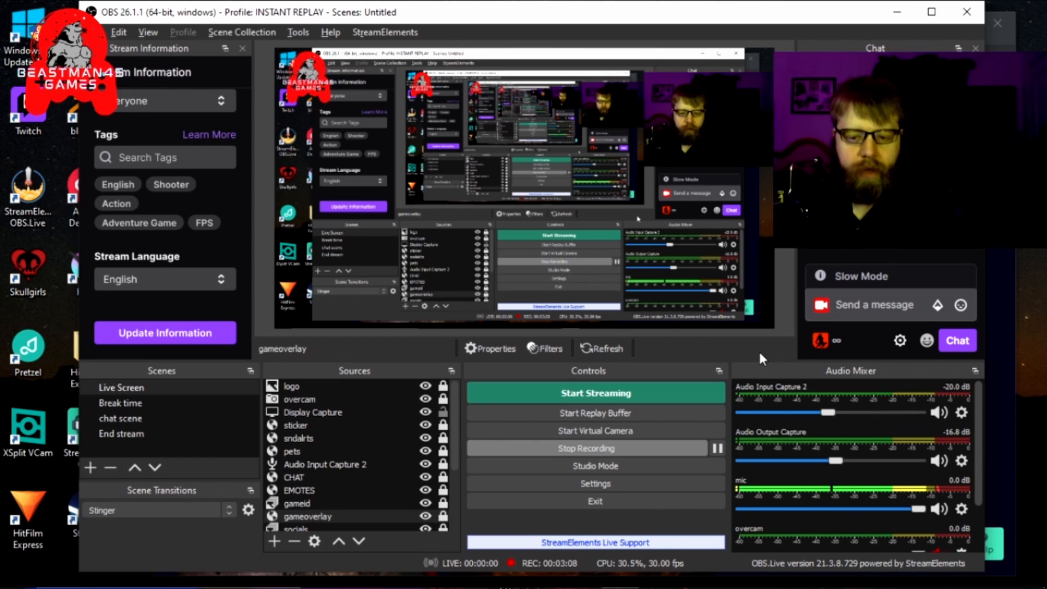
click(274, 541)
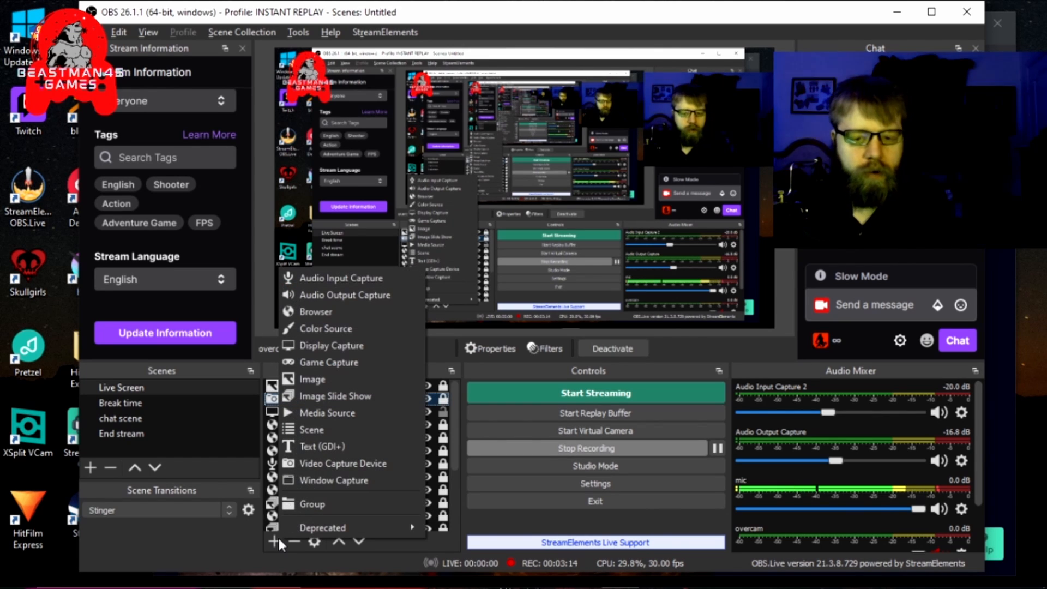
click(359, 463)
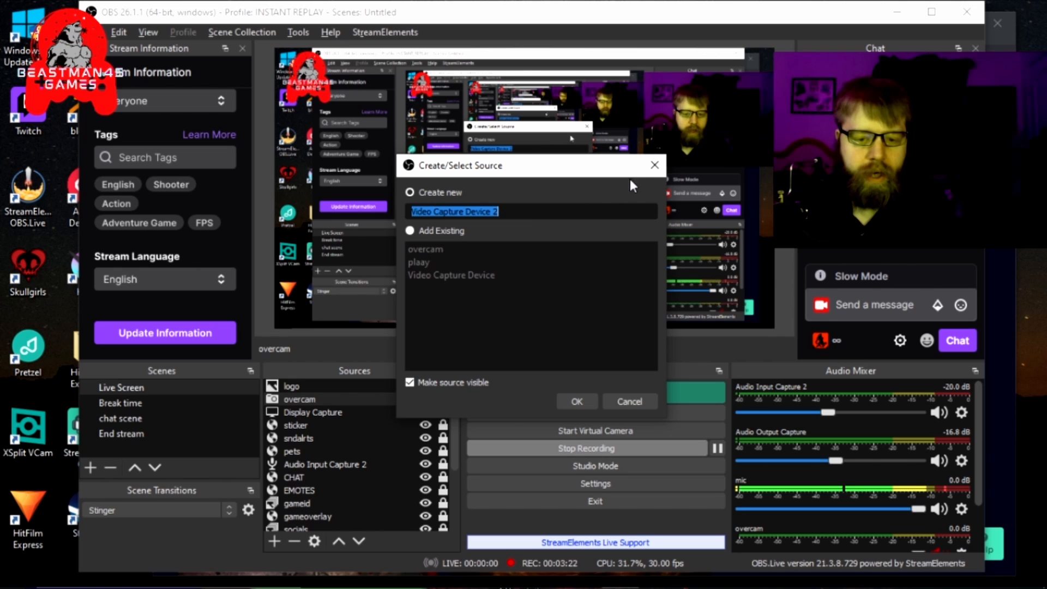
click(654, 164)
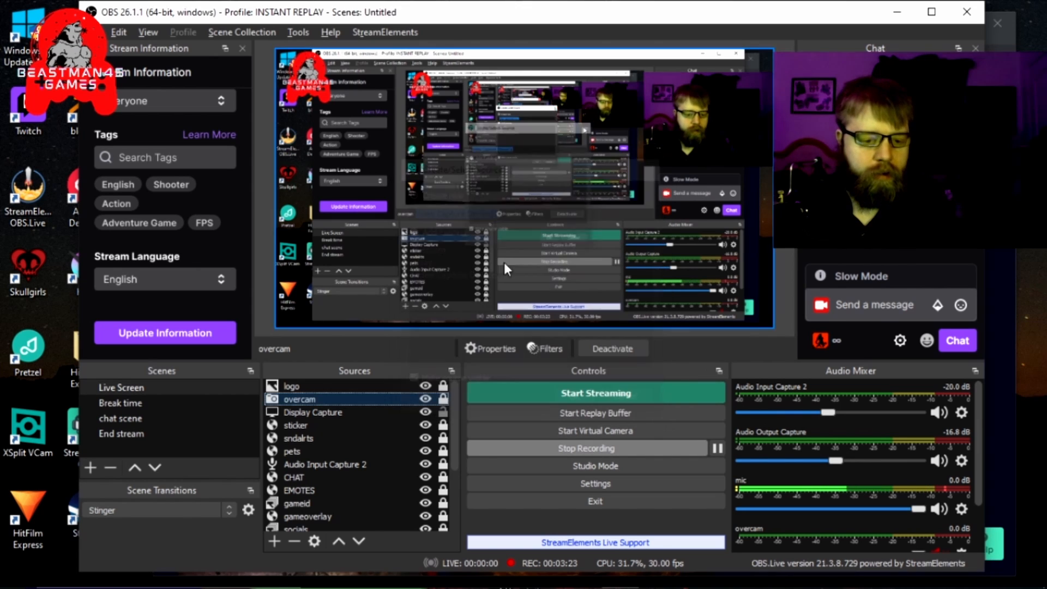
Step: Review the overcam source's capture device choices and the webcam's video configuration settings without changing them
right_click(329, 397)
click(388, 429)
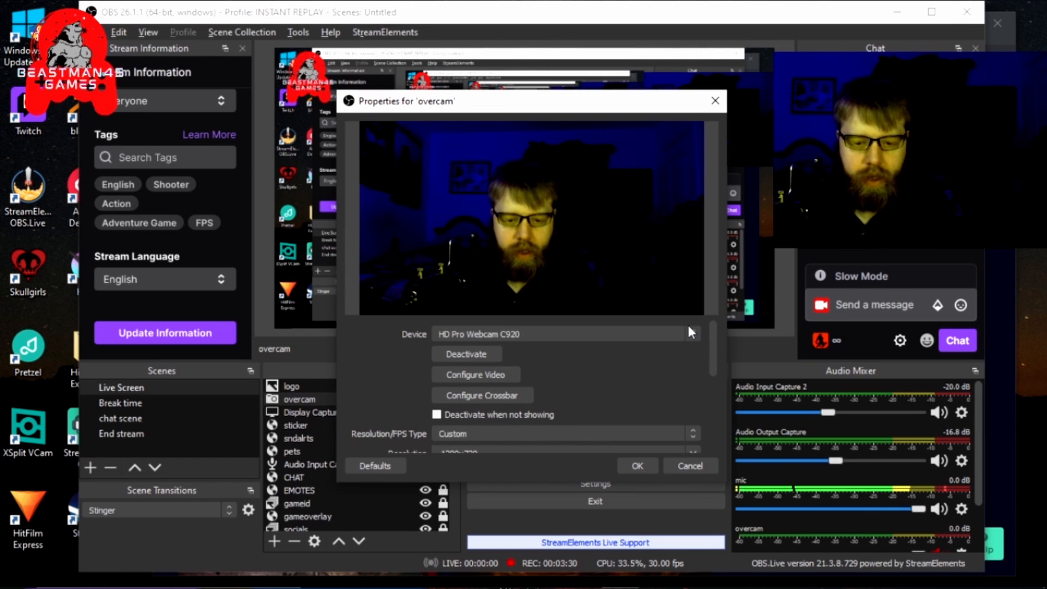
click(652, 333)
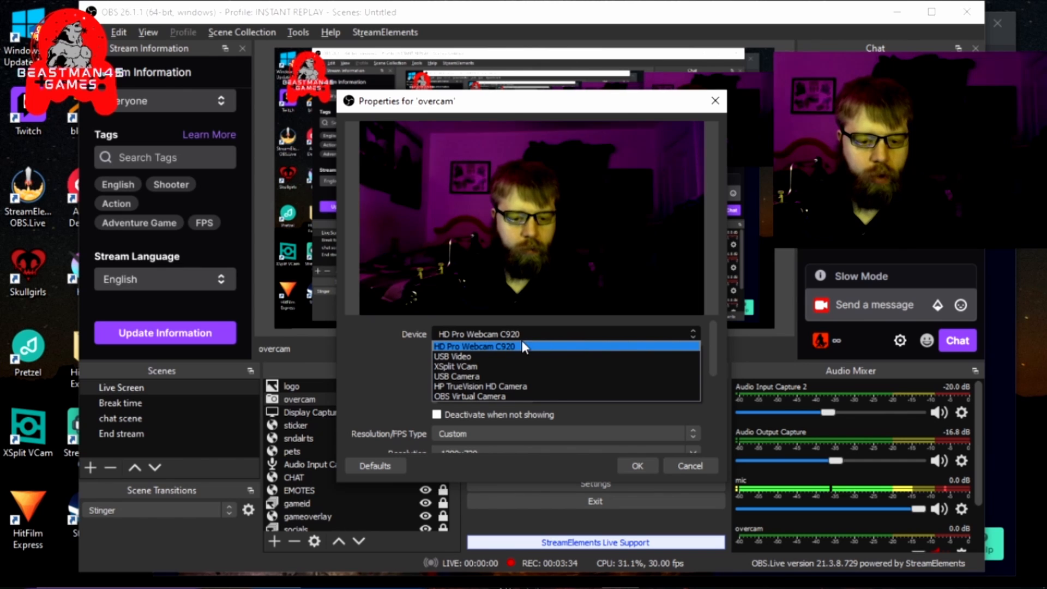
click(401, 344)
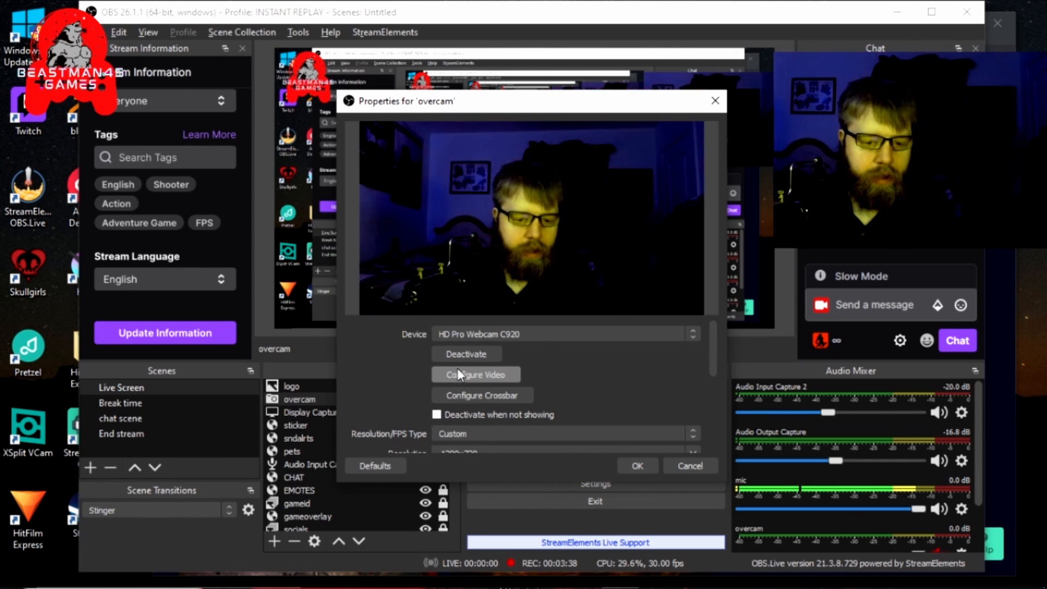
click(473, 374)
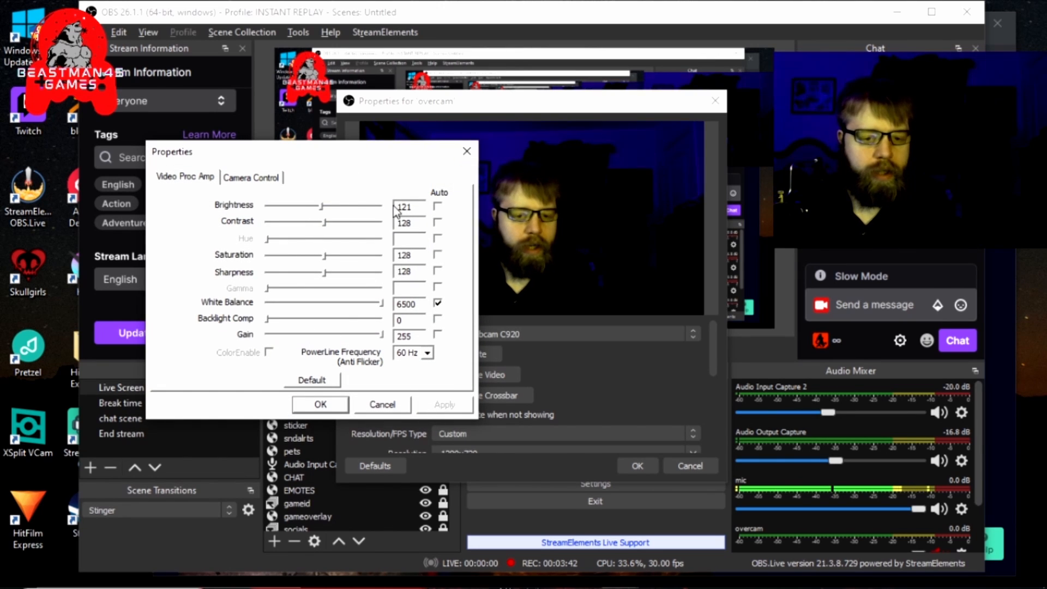
click(254, 177)
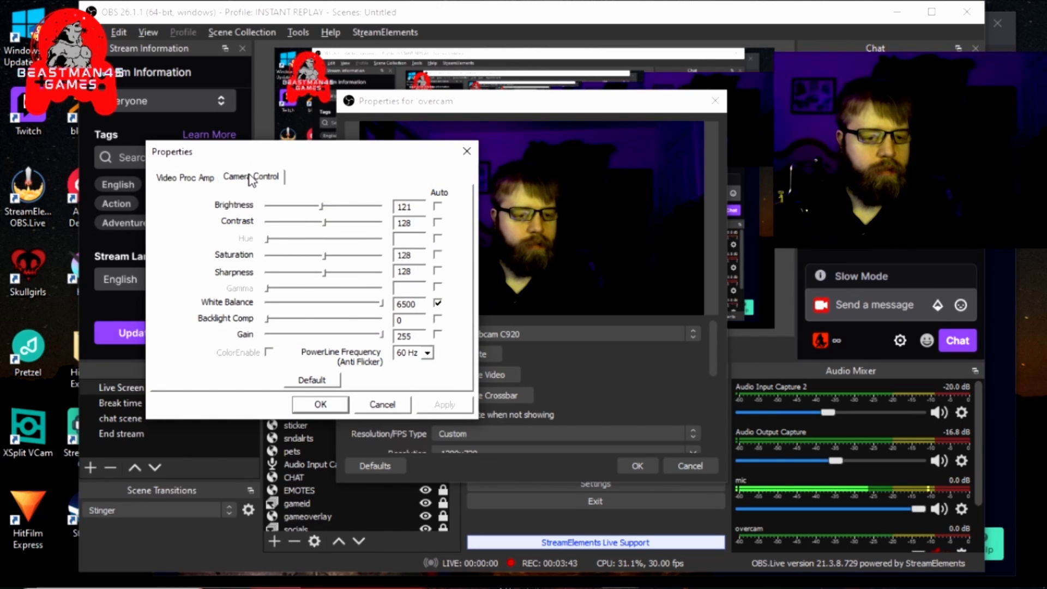
click(467, 151)
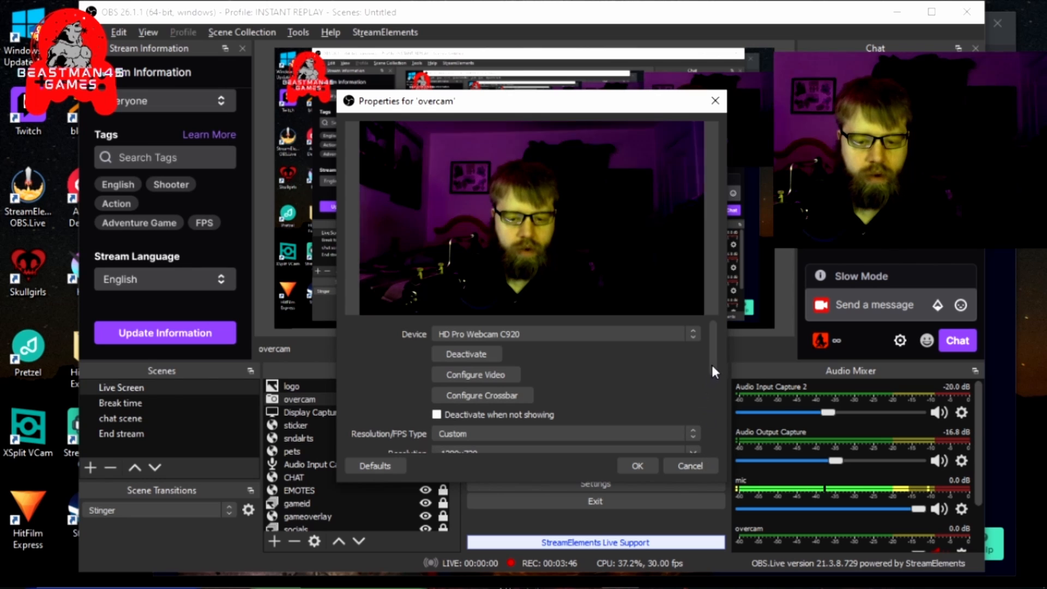
Step: Examine the overcam source's resolution options and remaining capture settings, close its properties, and look through the scene's source list
drag(715, 361, 717, 401)
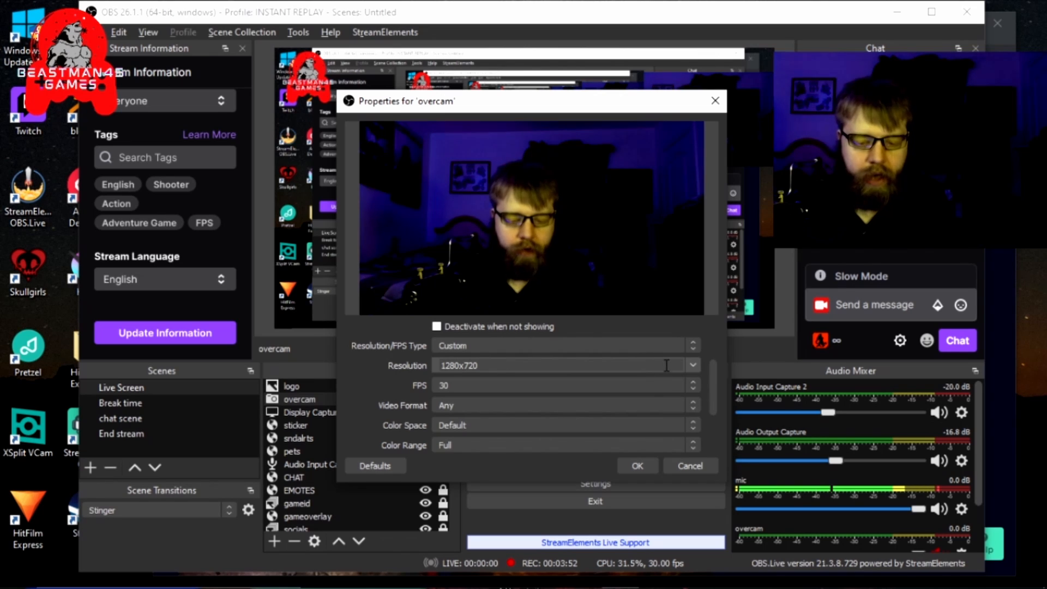
click(695, 364)
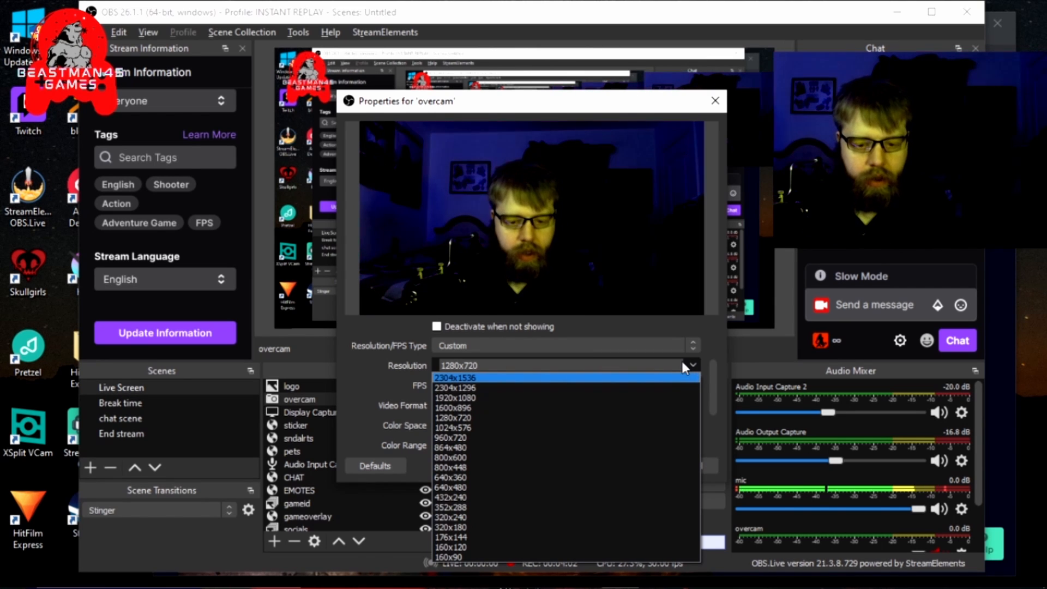
click(692, 364)
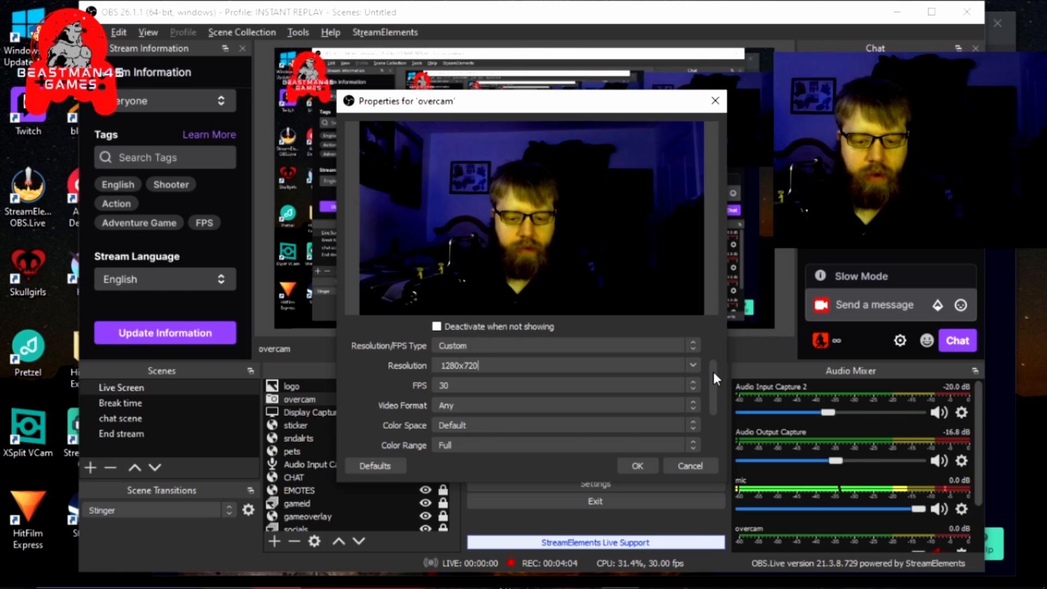
drag(713, 372, 713, 394)
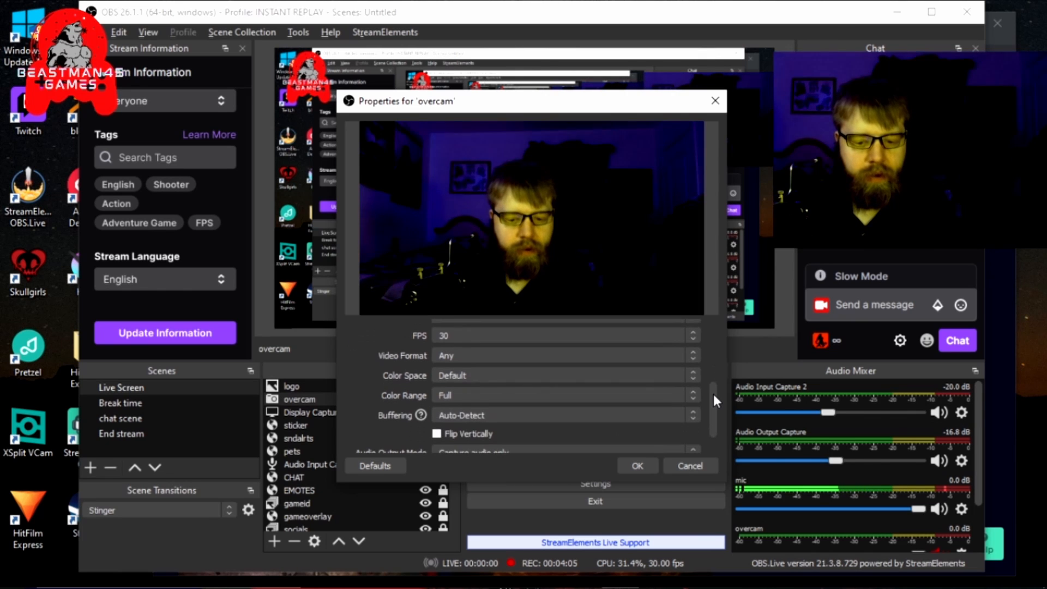
click(636, 470)
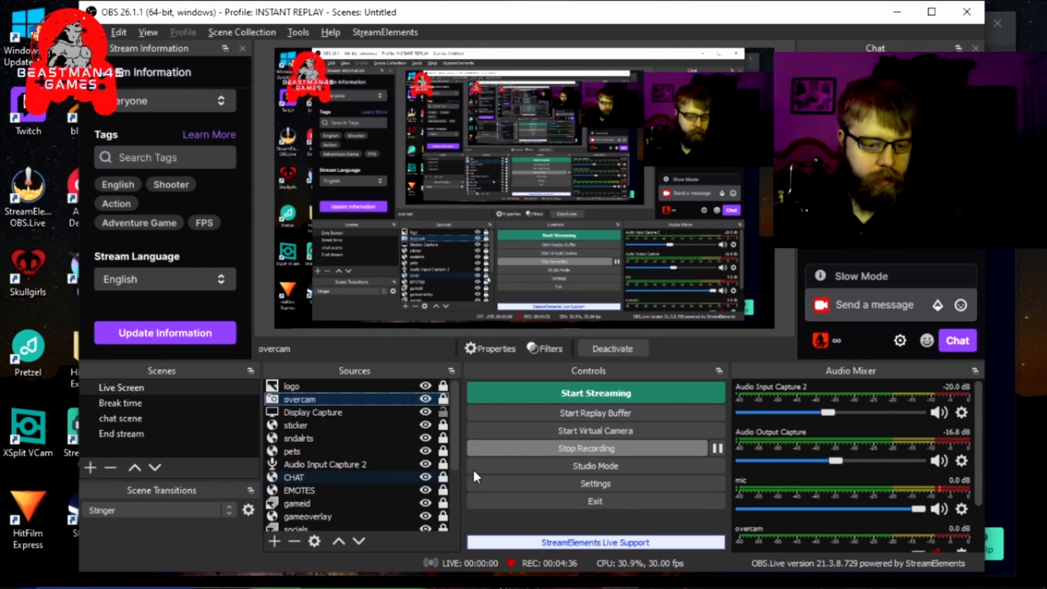
drag(451, 427, 455, 502)
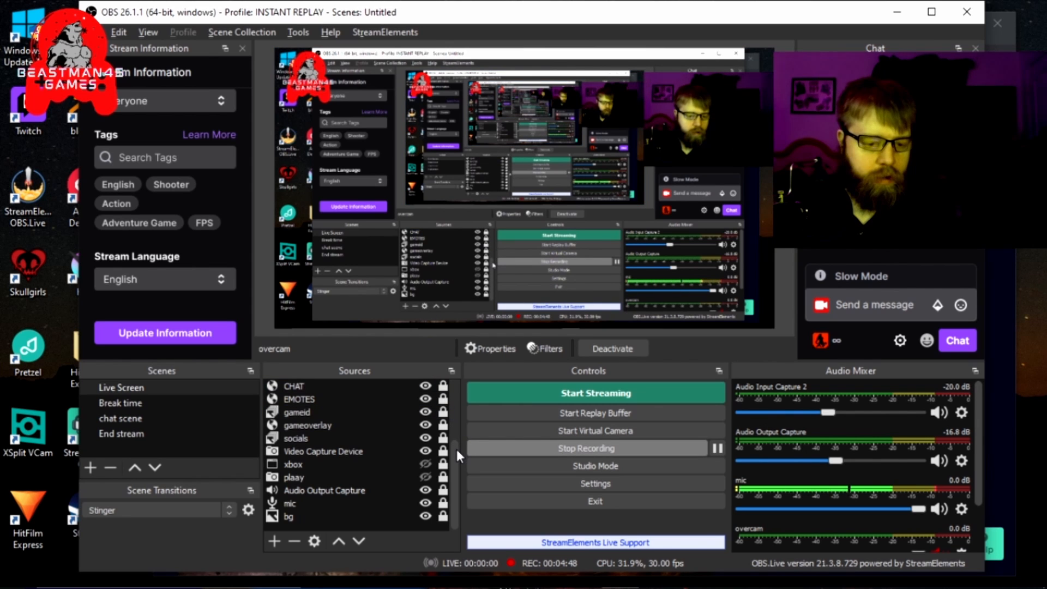
drag(456, 449, 452, 383)
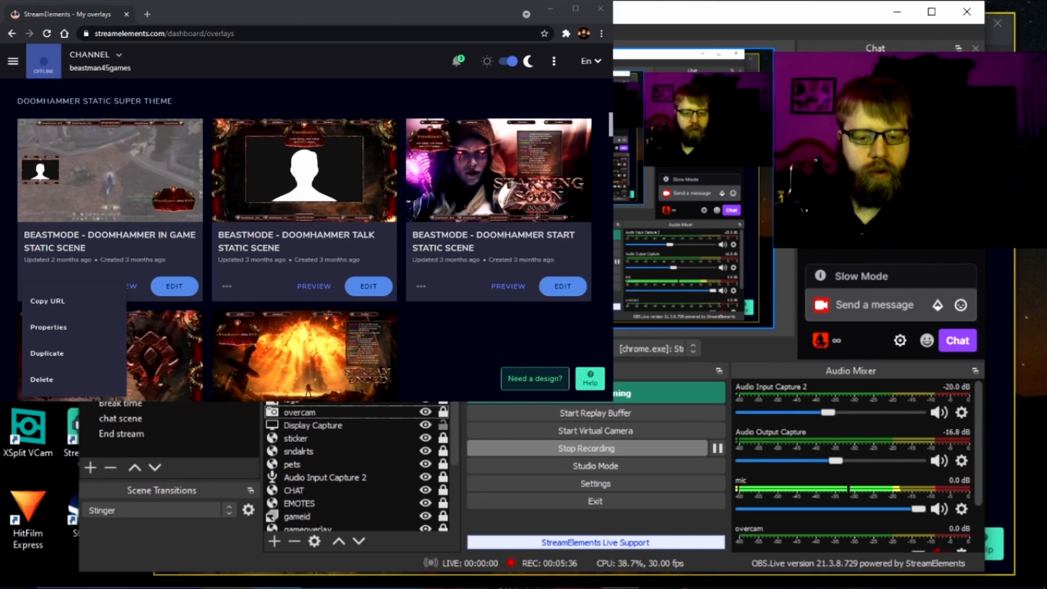
Step: Switch to Chrome and open the nerdordie.com website in place of the StreamElements overlays page
click(181, 35)
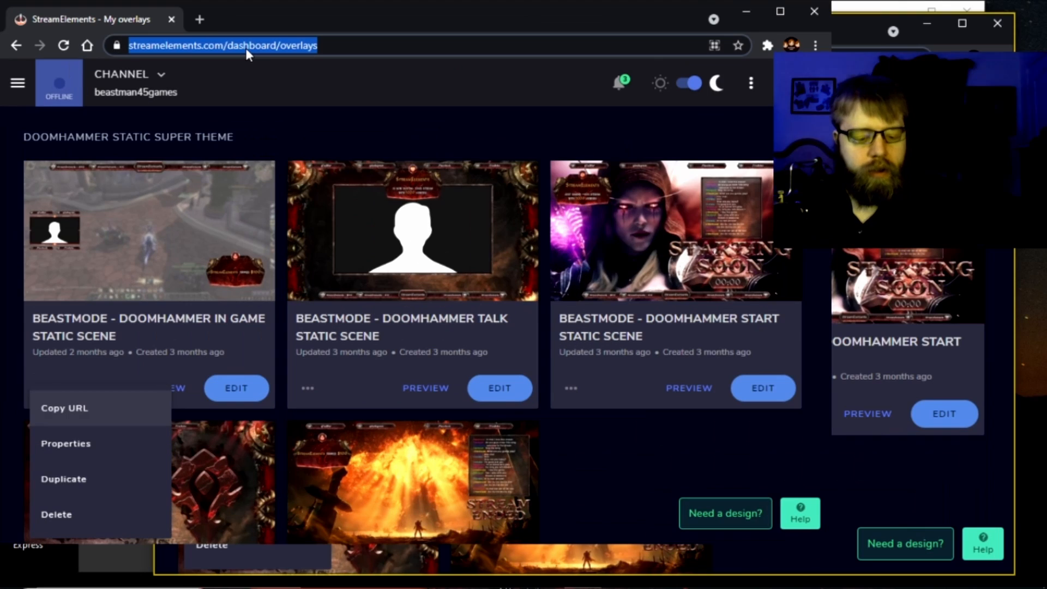
text(nerdordie.com)
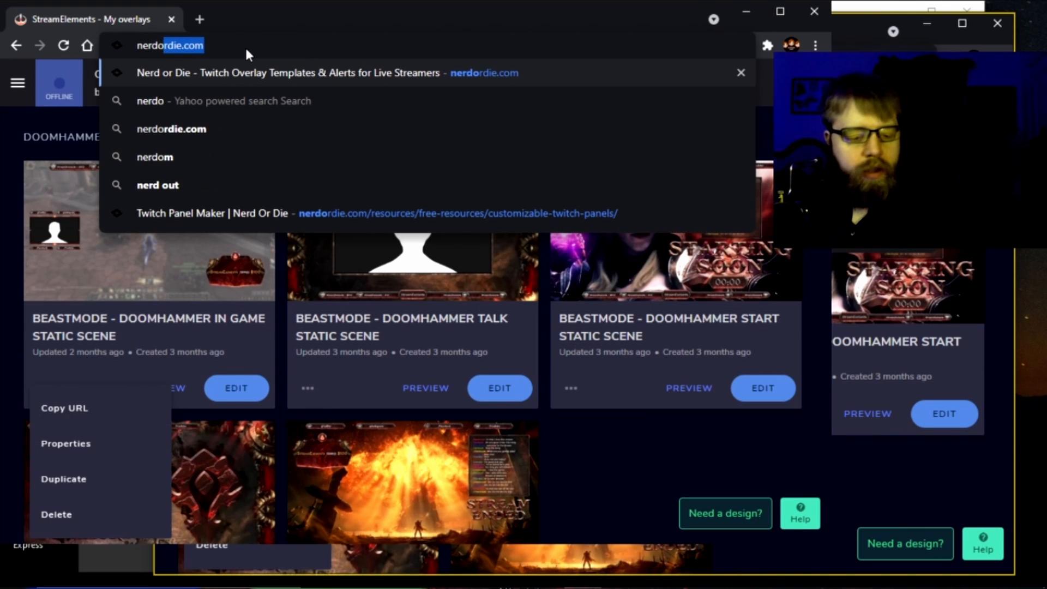
key(Return)
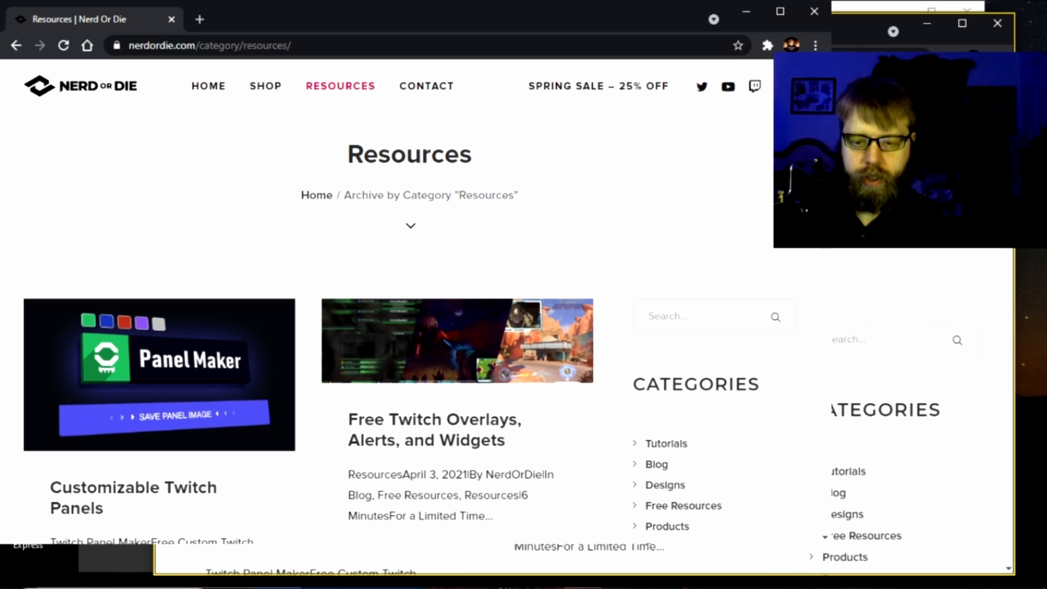
Step: Look through the Nerd or Die Resources page for free Twitch overlays, alerts, panels, icon packs and streaming guides
scroll(403, 314, down, 5)
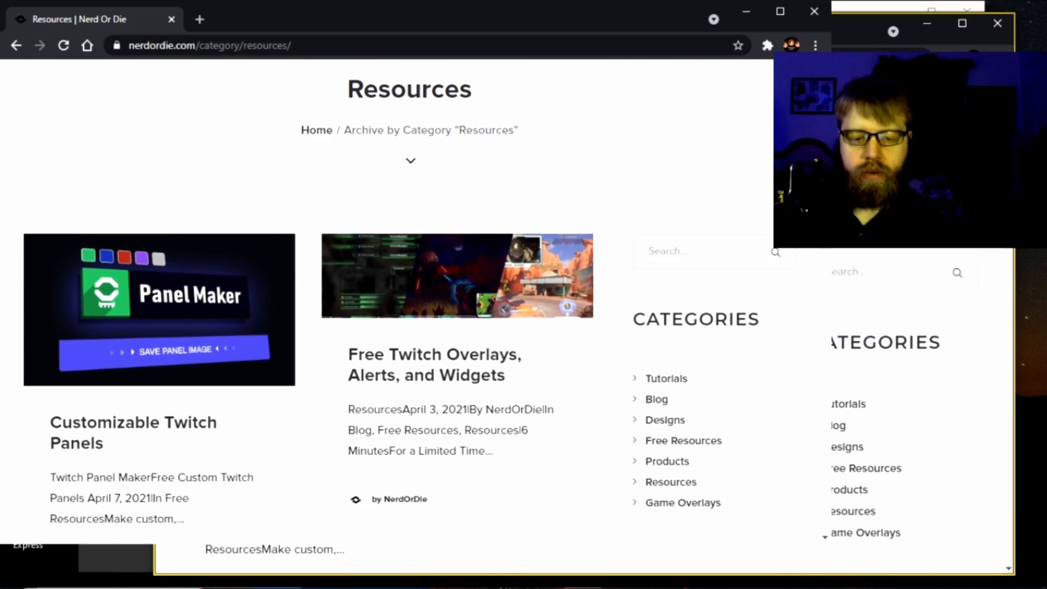
scroll(404, 314, down, 5)
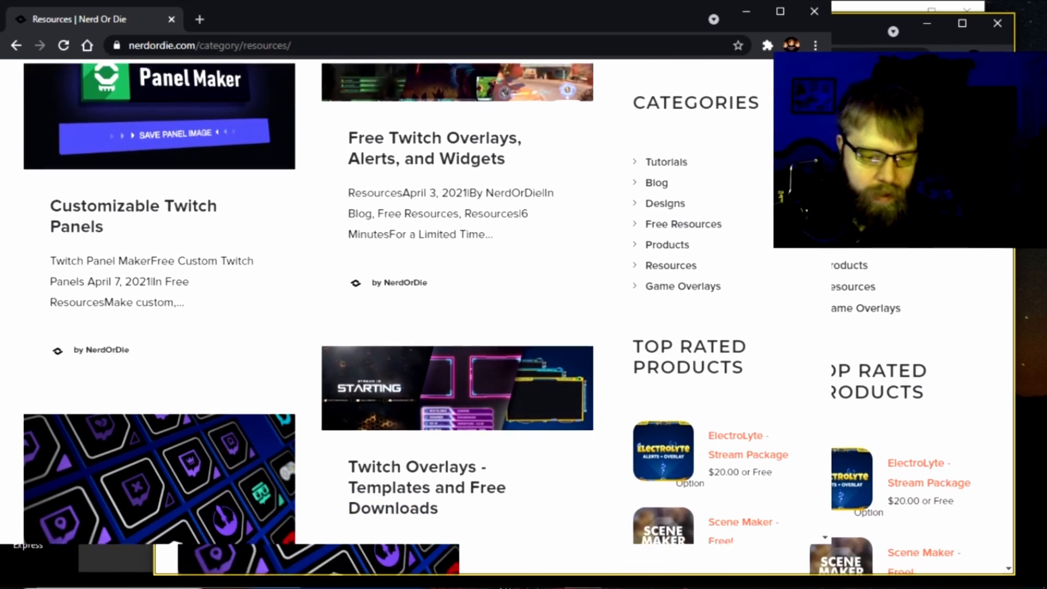
scroll(403, 314, down, 1)
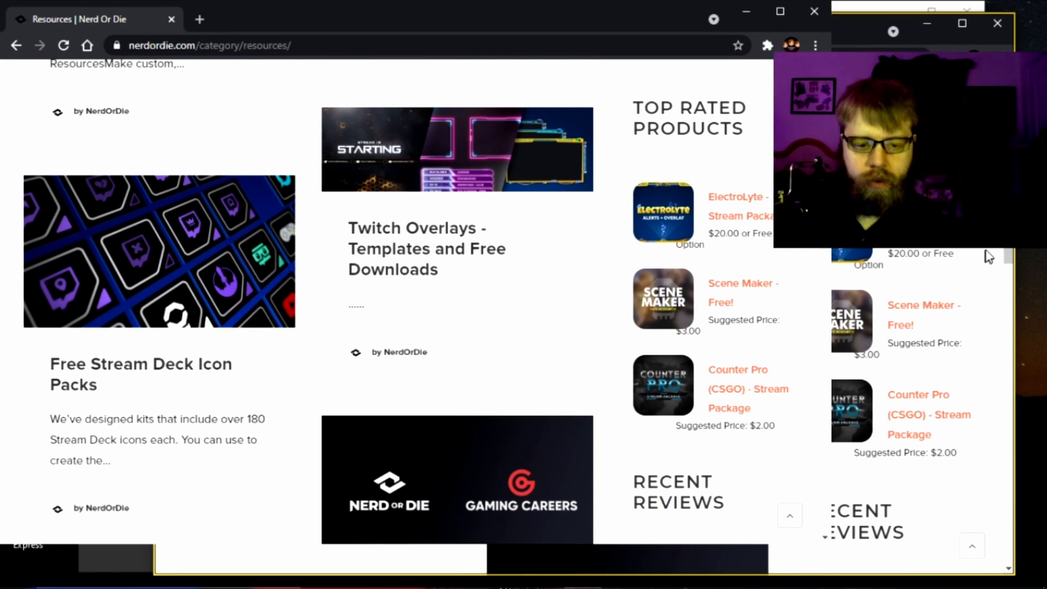
scroll(817, 270, down, 7)
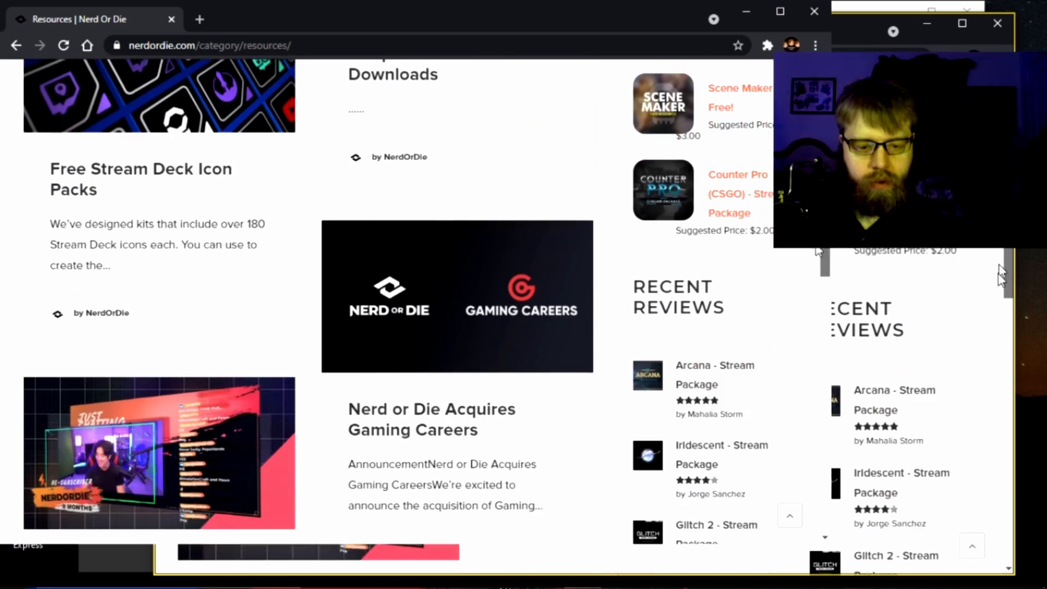
scroll(816, 270, down, 4)
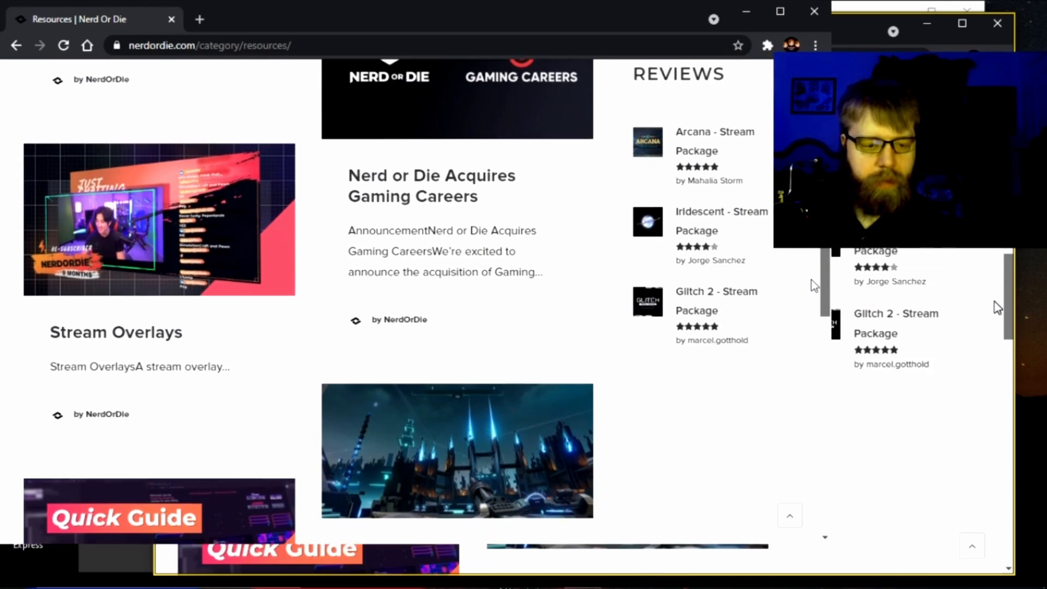
scroll(809, 307, down, 4)
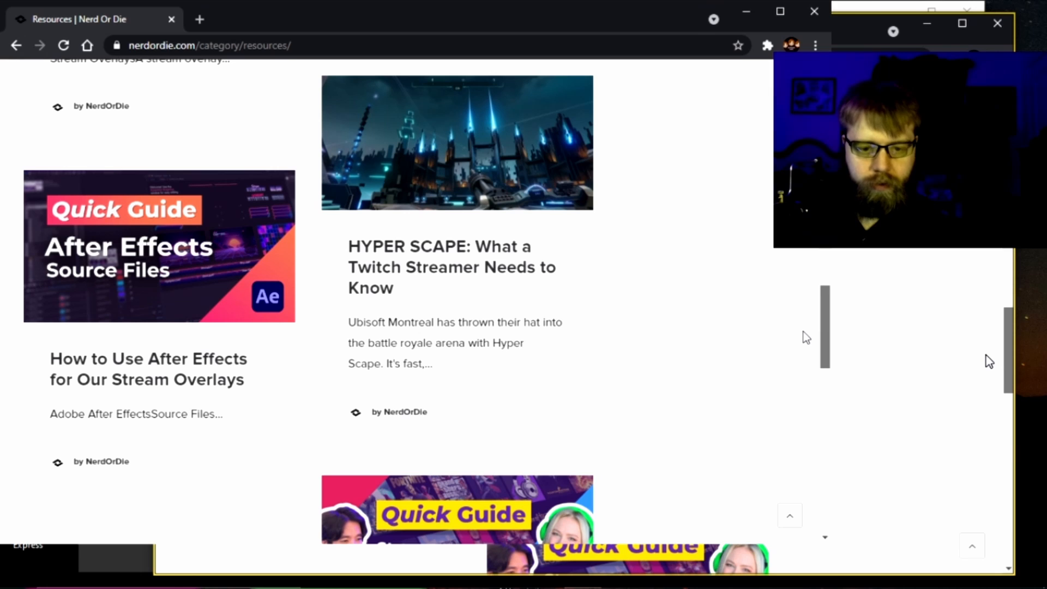
scroll(803, 331, down, 1)
scroll(802, 333, down, 8)
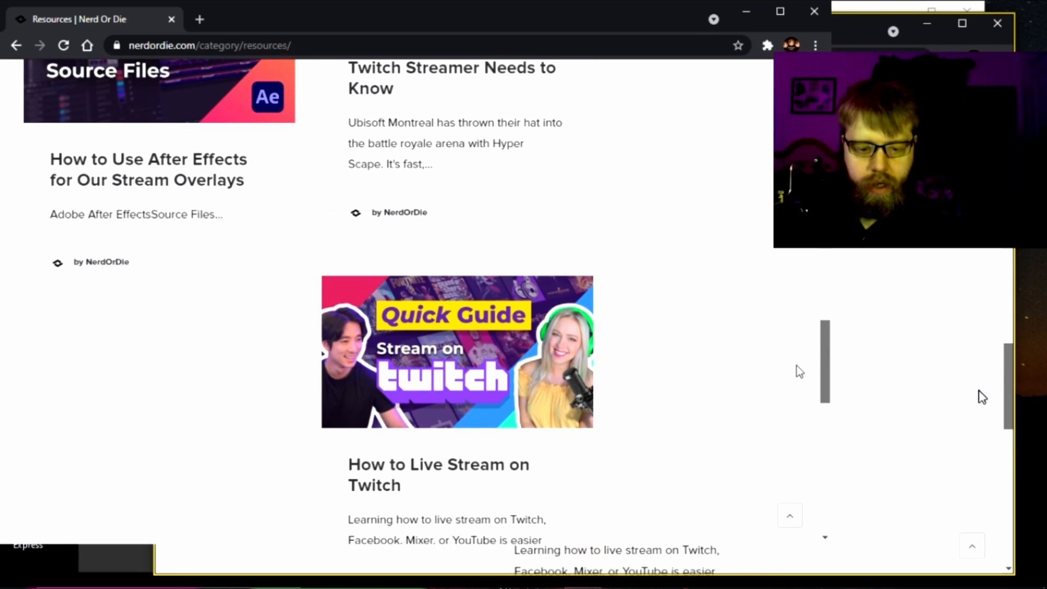
scroll(787, 322, up, 15)
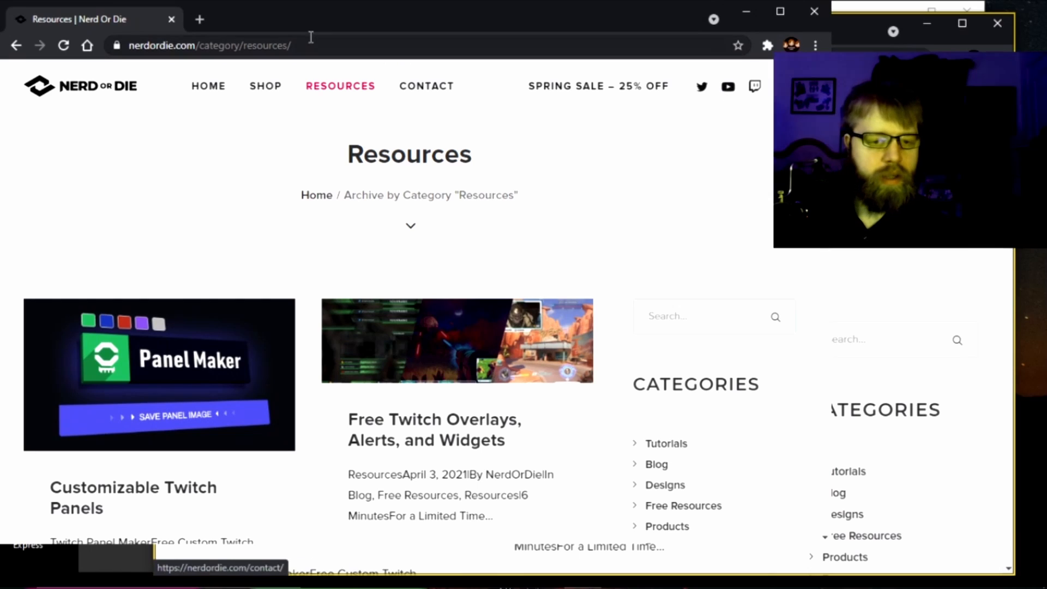
Step: Open Canva with the gaming logo design in place of the Nerd or Die Resources page
click(304, 44)
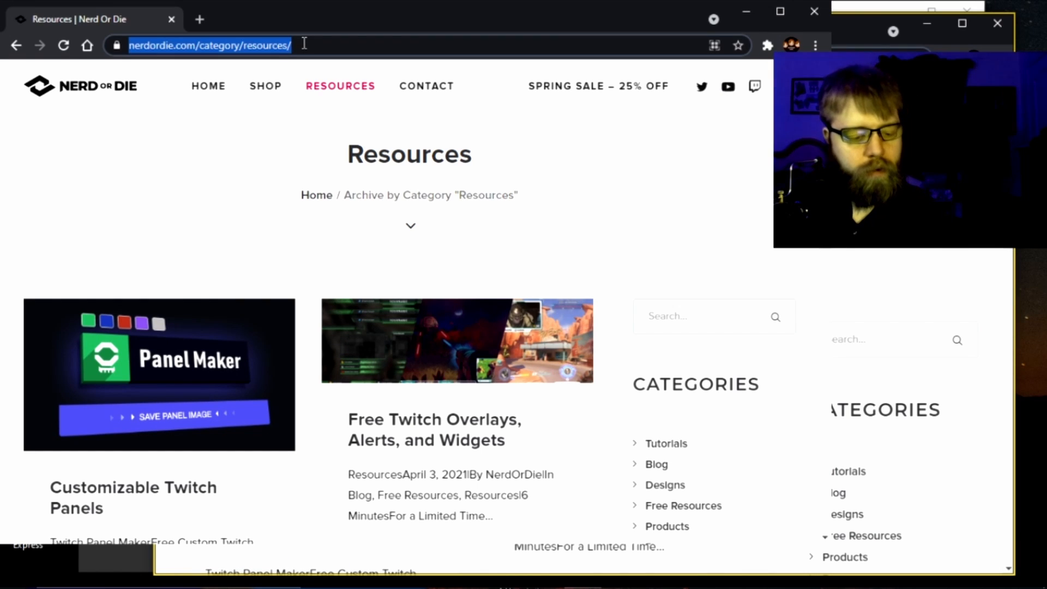
text(canva)
key(Return)
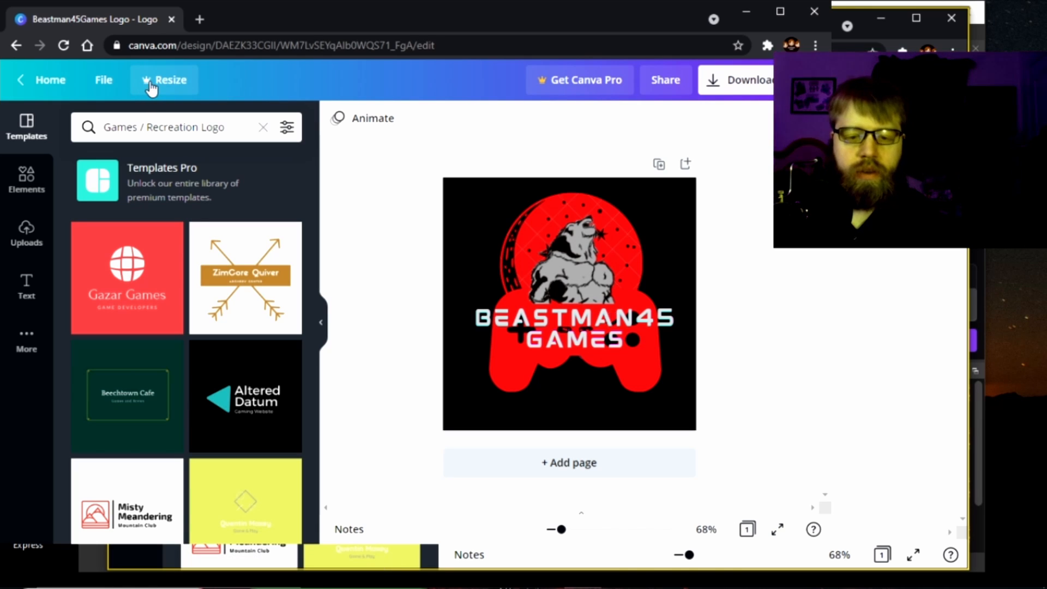
Step: Review what Canva Pro includes, dismiss the upgrade offer, and close the browser to return to OBS
click(583, 82)
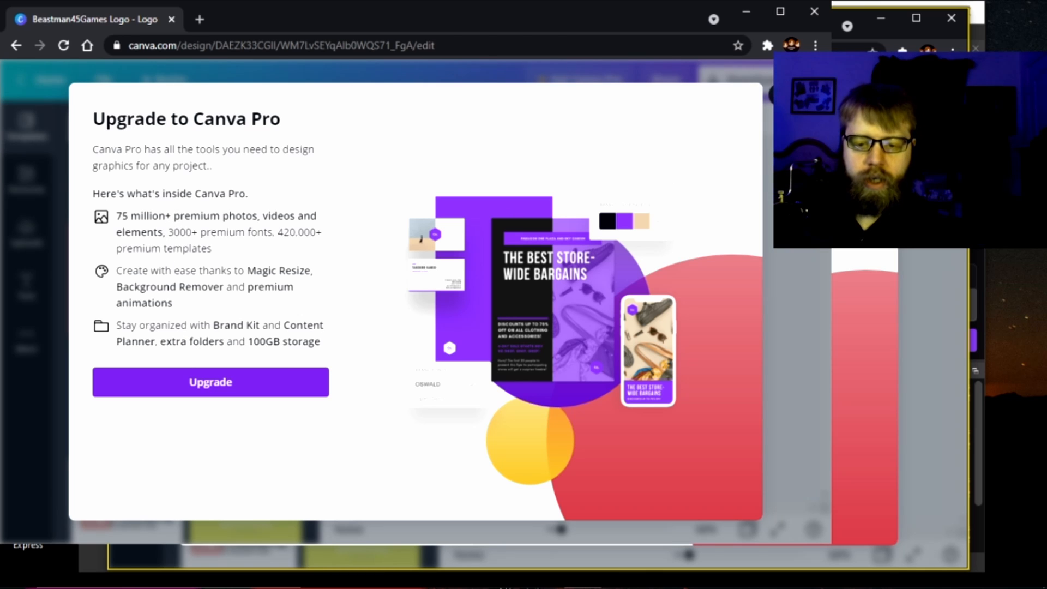
click(779, 94)
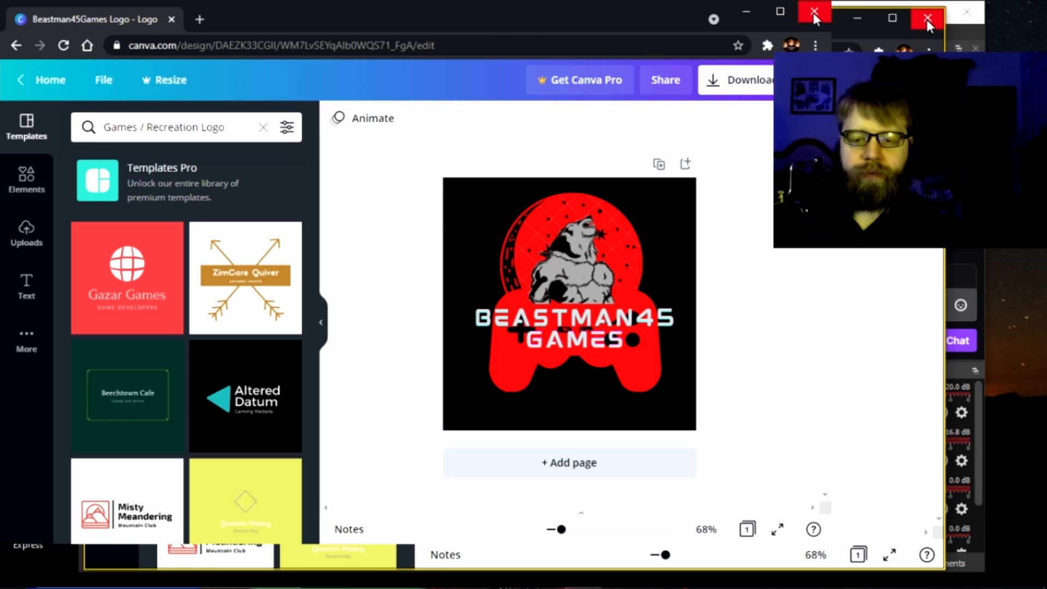
click(813, 12)
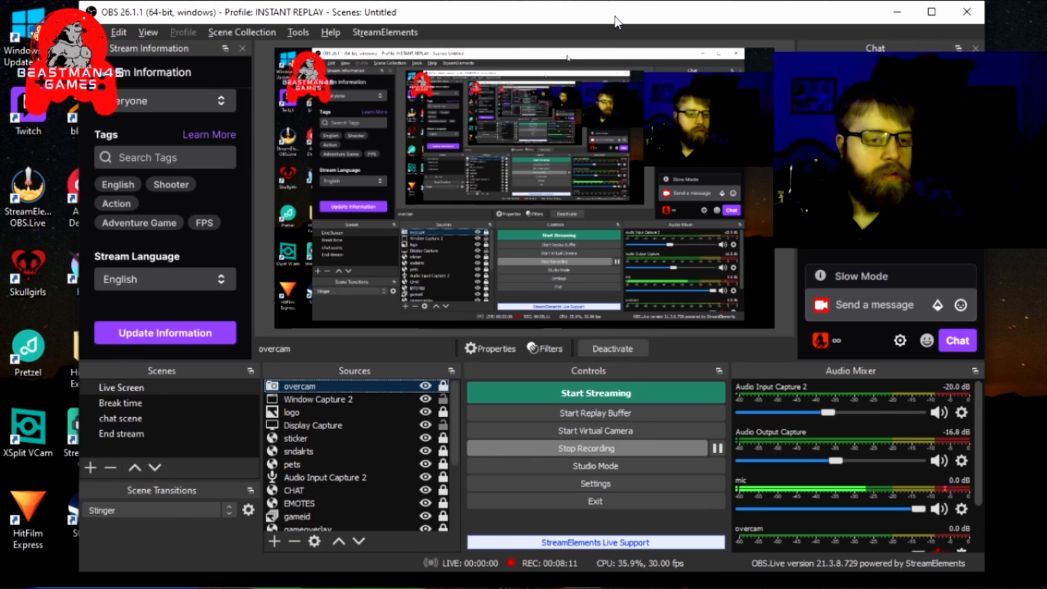
Step: Shift the OBS window slightly and lock the Window Capture 2 and Display Capture sources in the Live Screen scene
drag(614, 22, 628, 25)
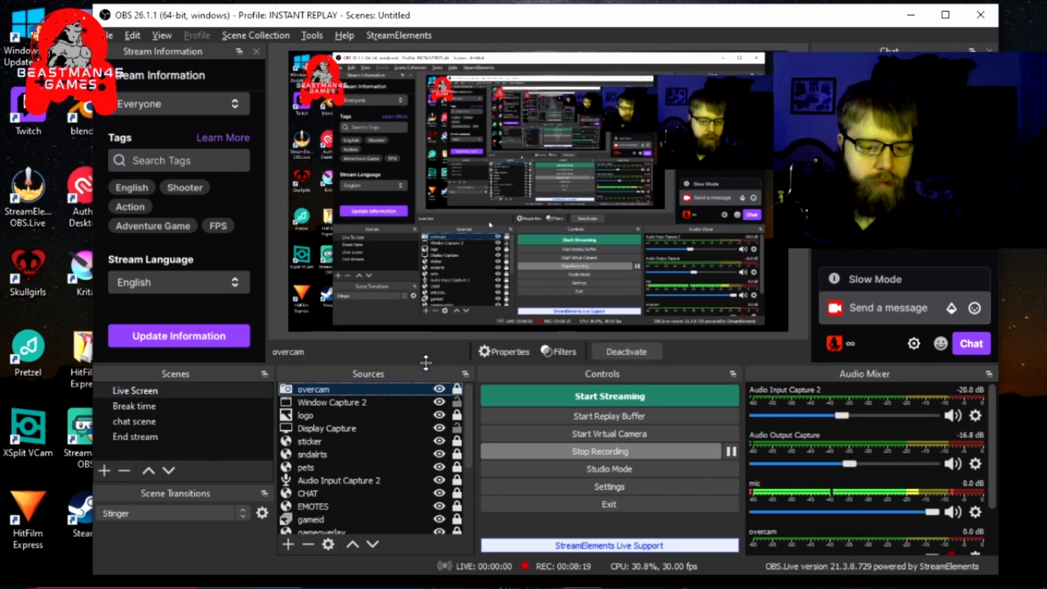
click(456, 427)
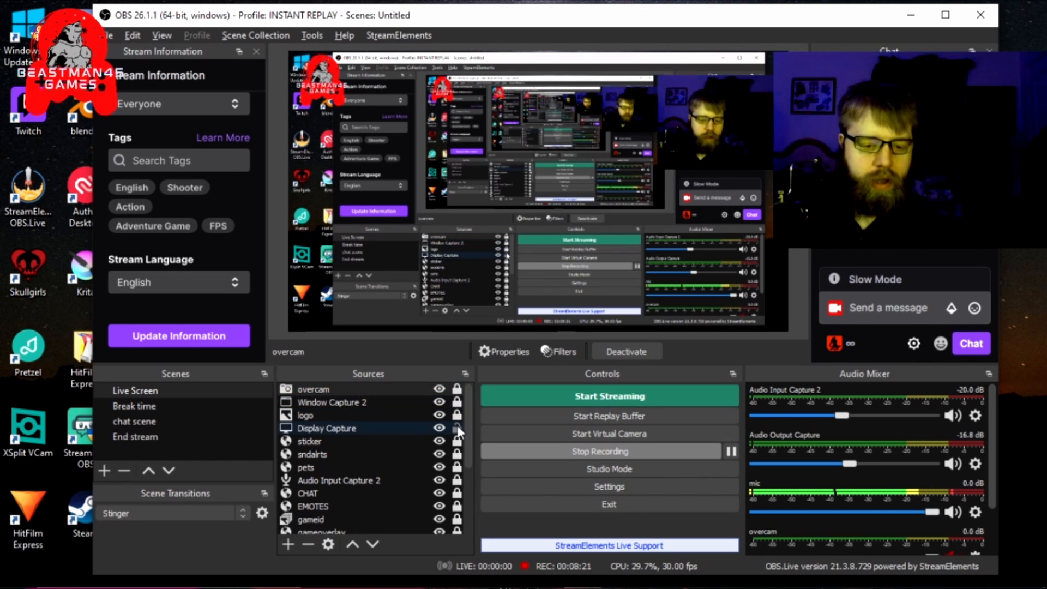